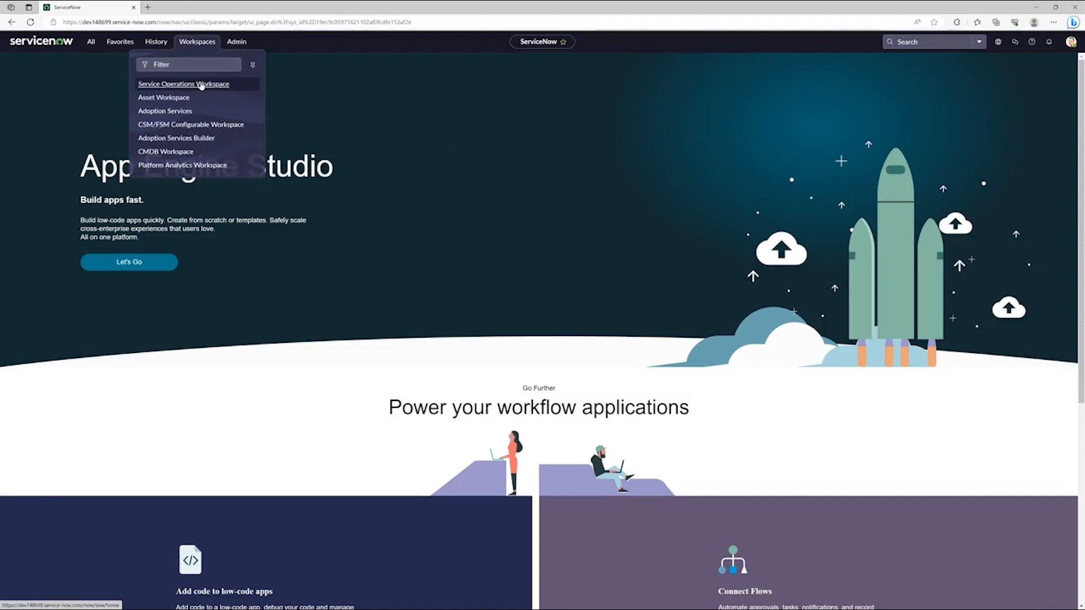
# Step: Open the Service Operations Workspace and switch the application scope to Service Operations Workspace Core
pyautogui.click(199, 85)
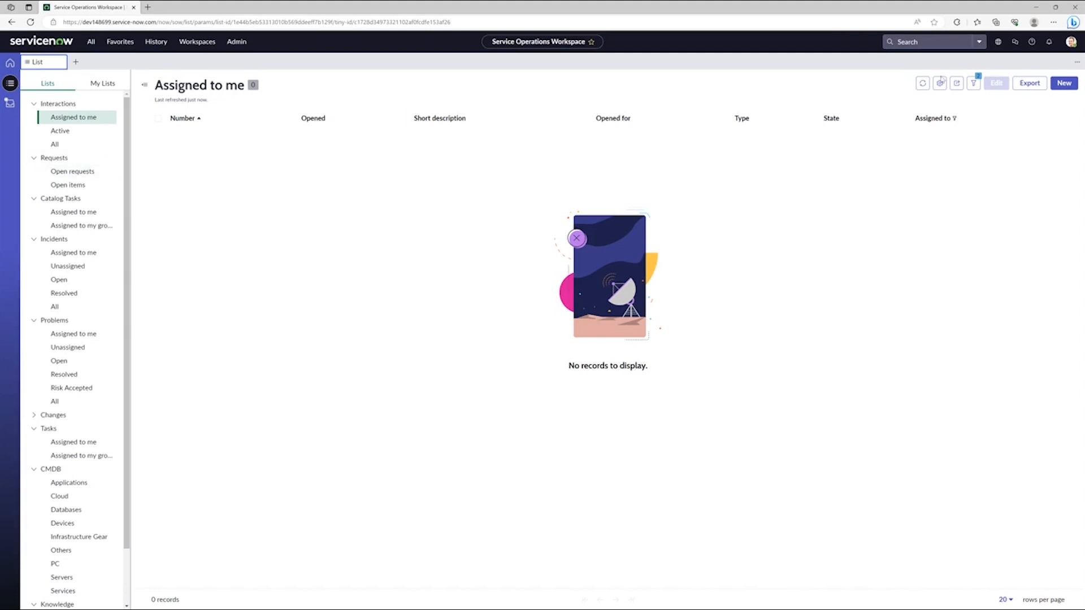
pyautogui.click(998, 42)
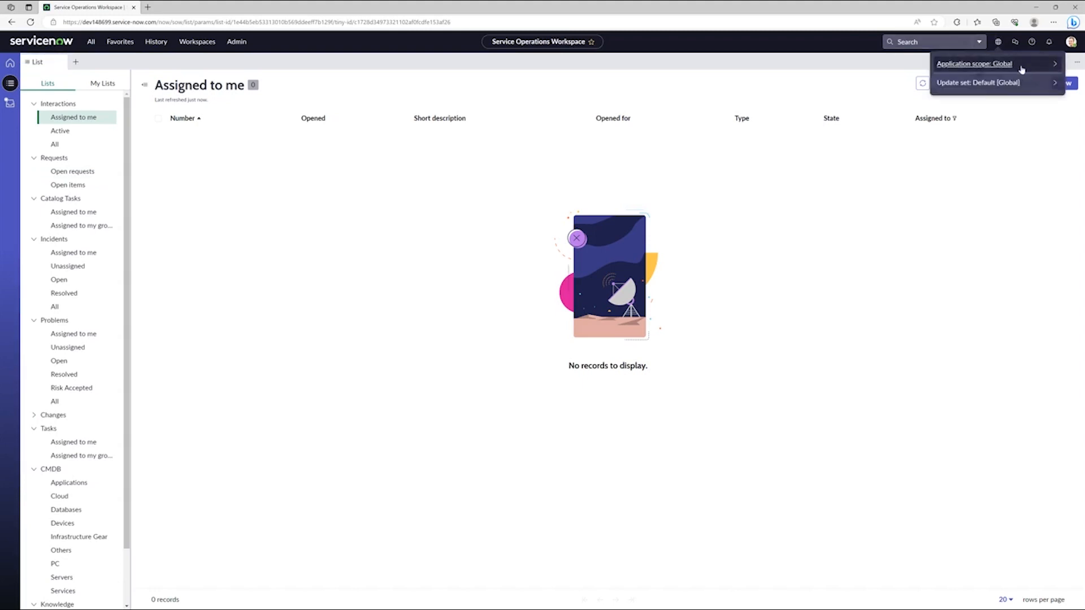
pyautogui.click(1023, 65)
pyautogui.click(980, 82)
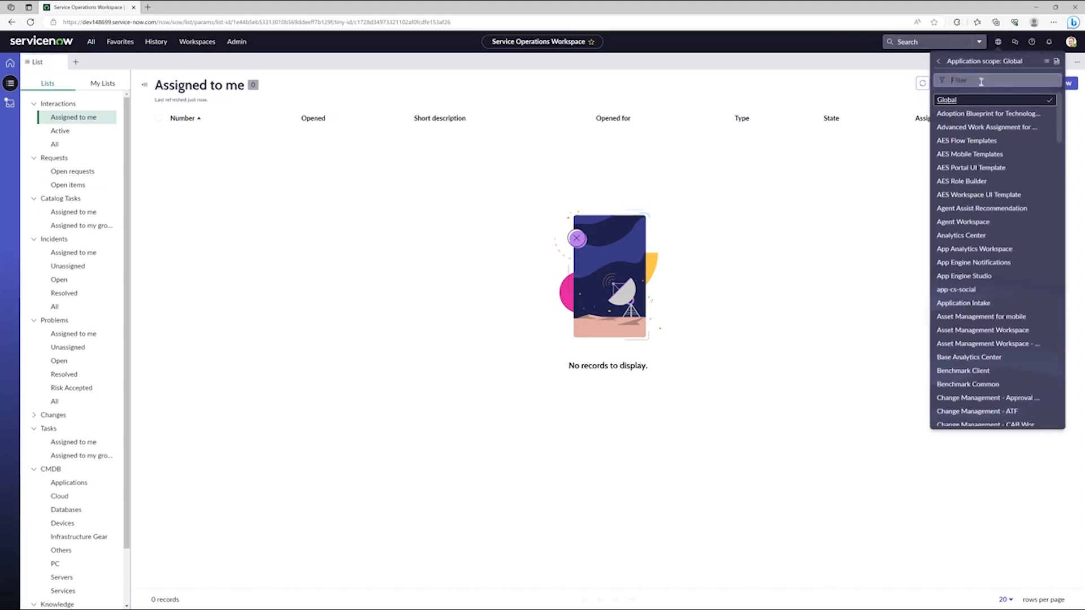
pyautogui.write('ser')
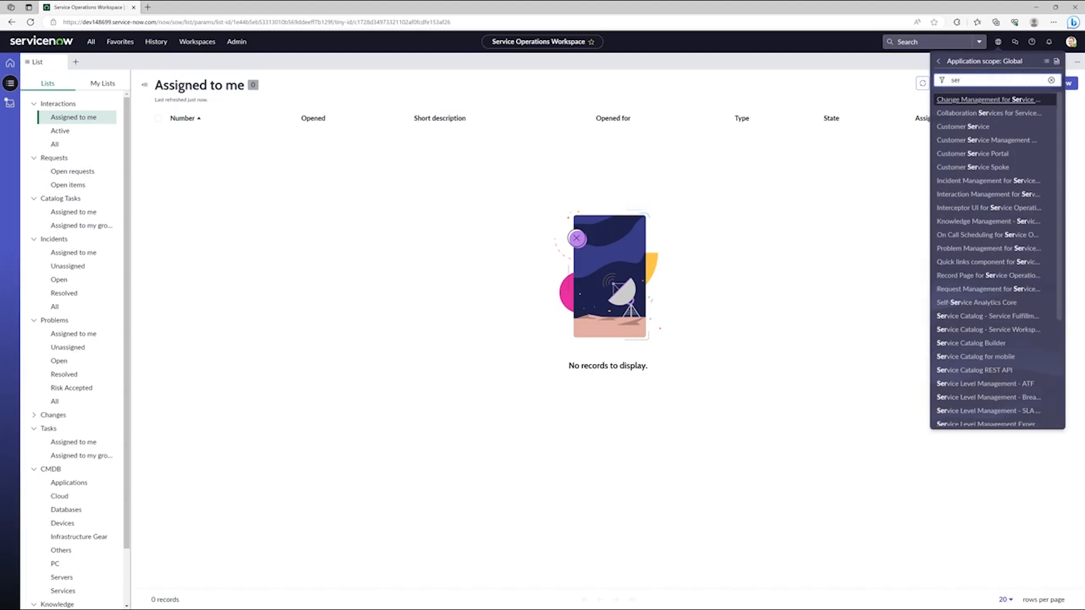
pyautogui.write('vice oper')
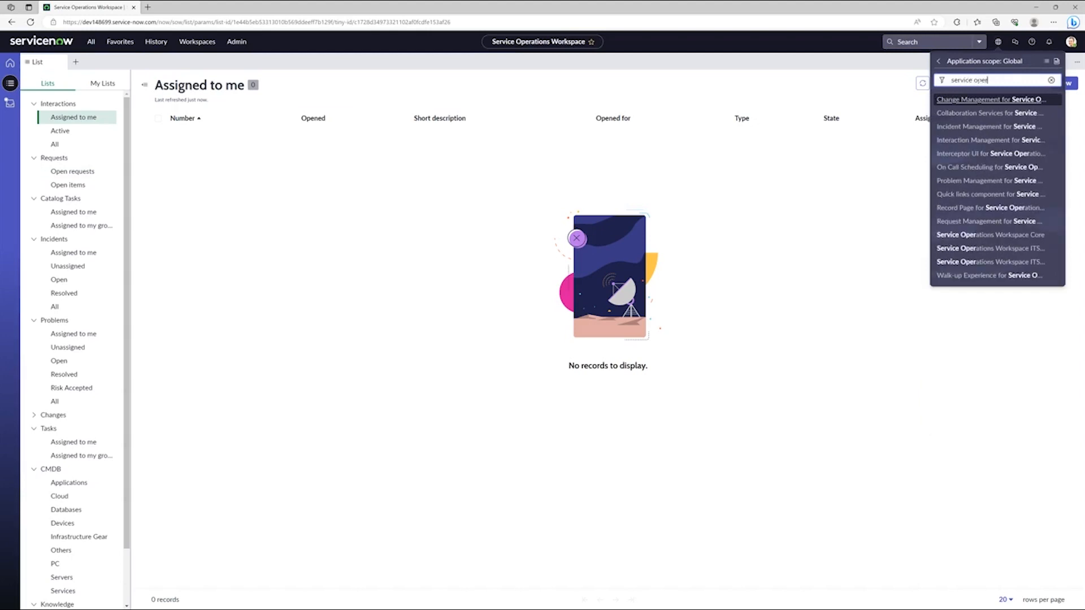
pyautogui.click(995, 235)
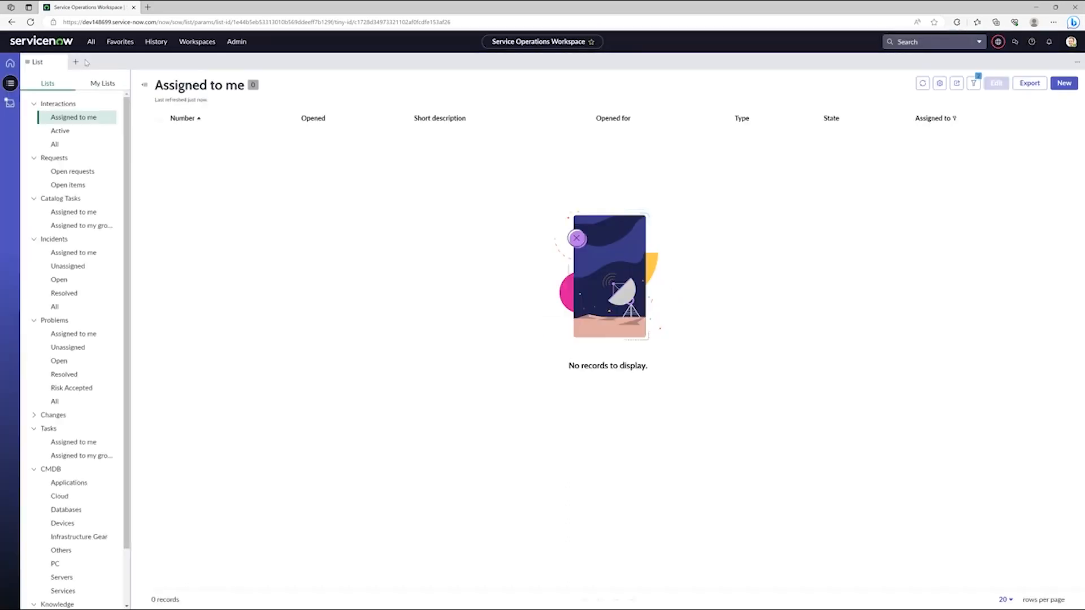
# Step: Open the List SNC page variant of the Service Operations Workspace experience in UI Builder
pyautogui.click(90, 42)
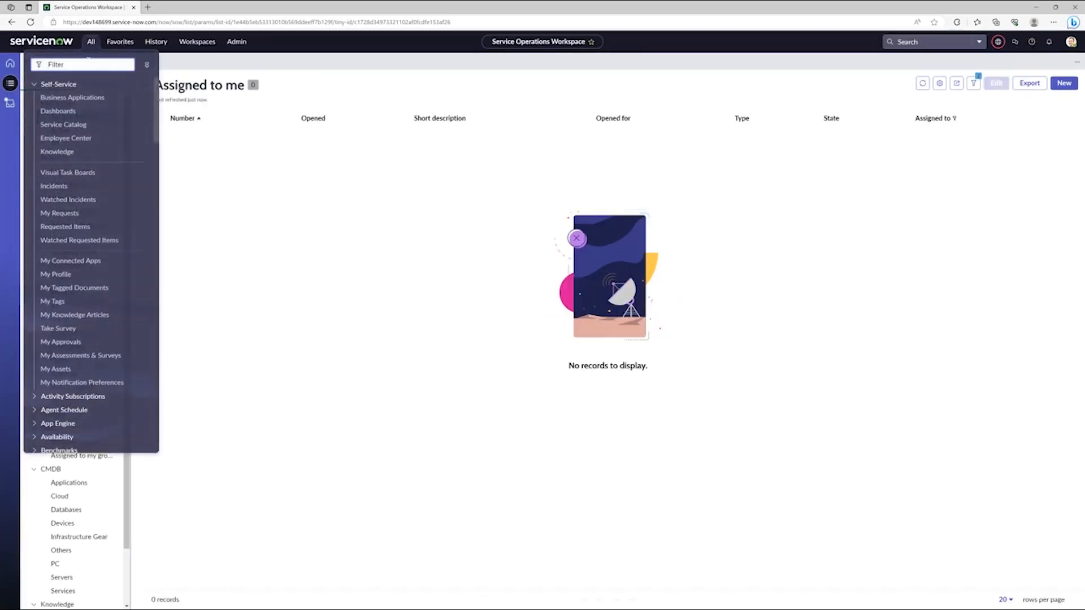
pyautogui.write('ui builder')
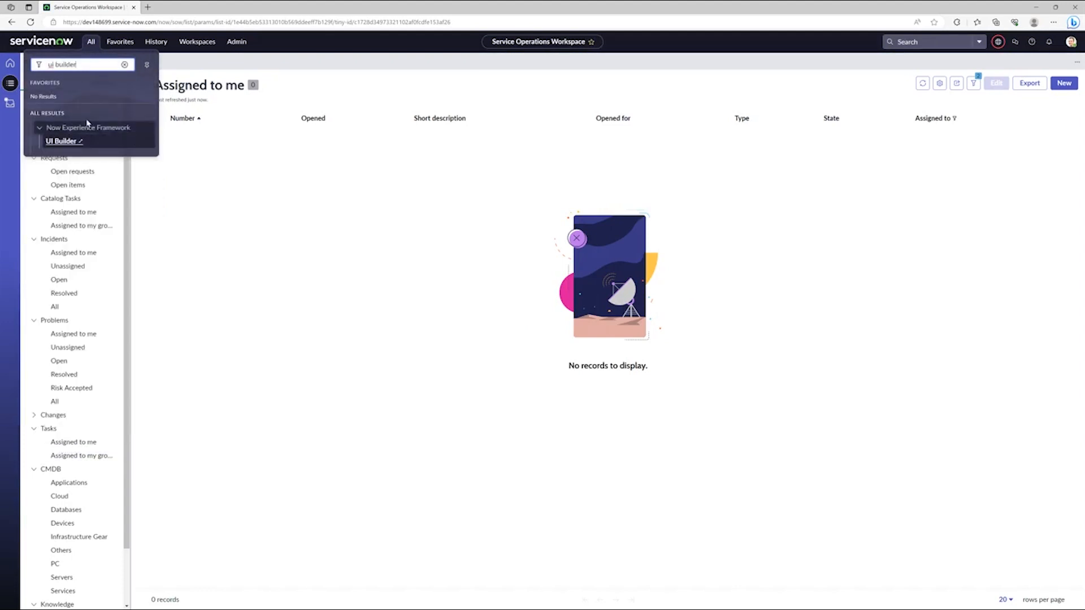
pyautogui.click(60, 142)
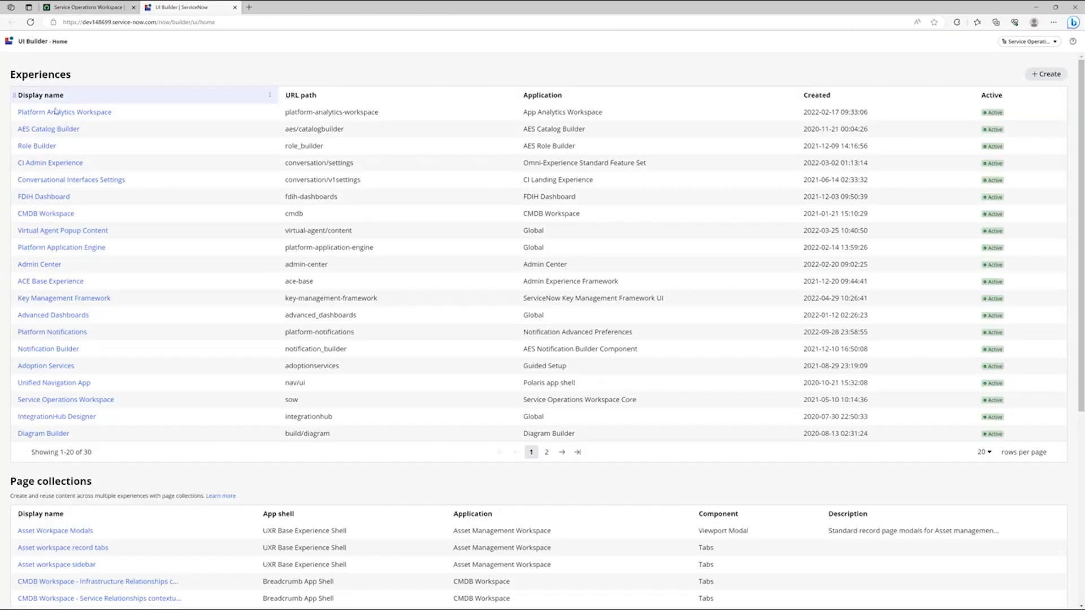
pyautogui.click(71, 403)
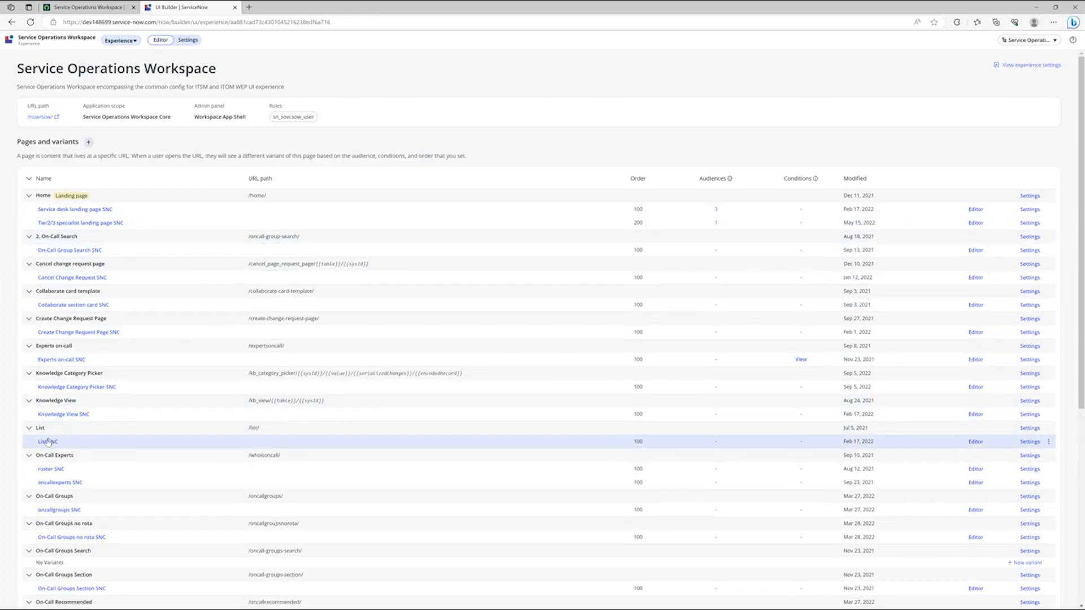
pyautogui.click(44, 444)
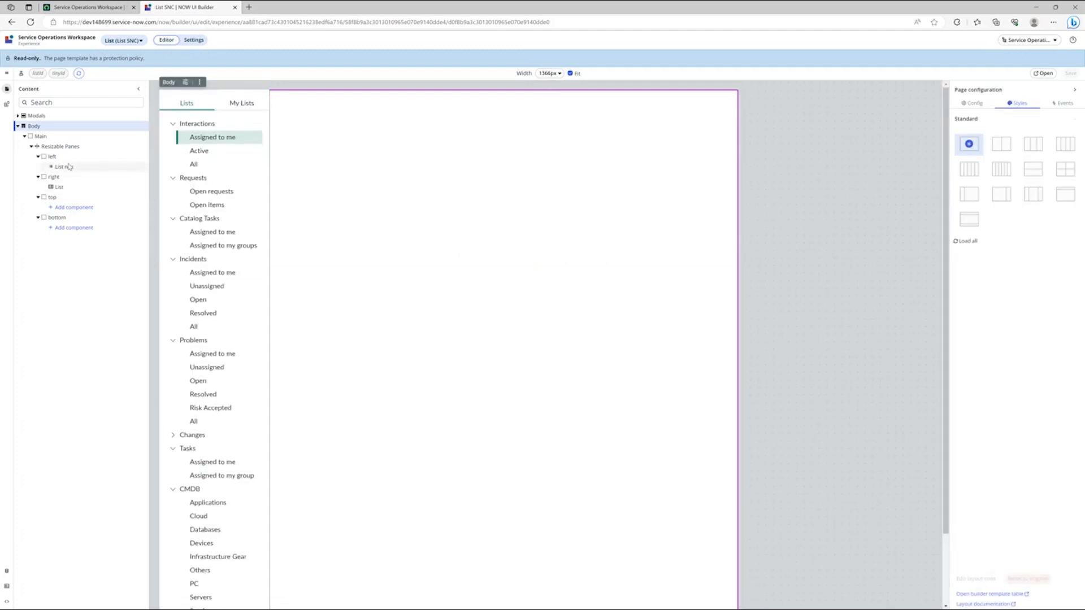
# Step: Select the page's List nav component and open the Default - SOW list menu configuration it links to
pyautogui.click(38, 156)
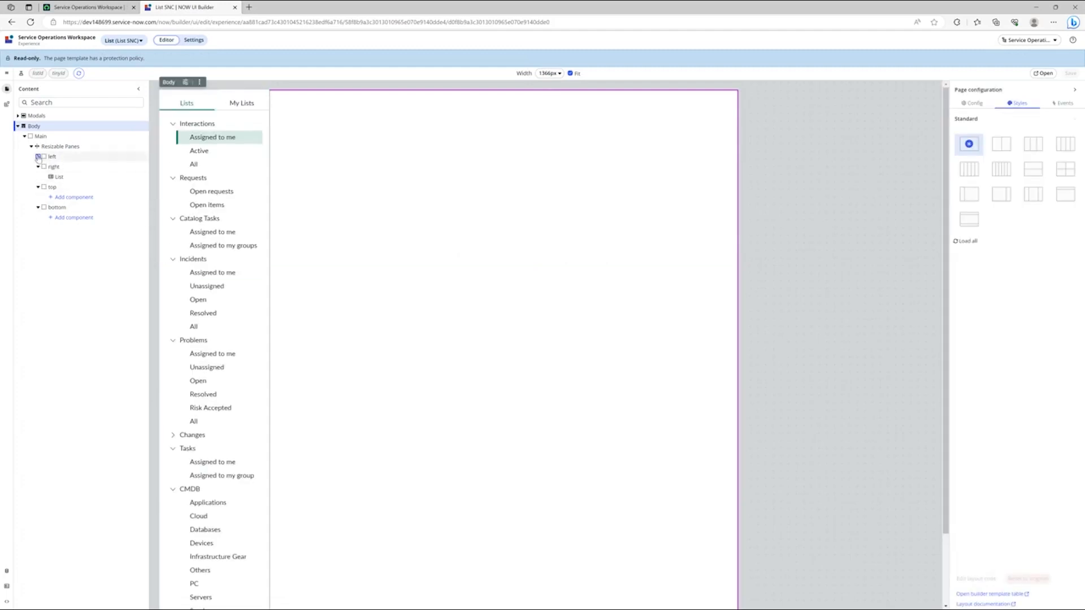
pyautogui.click(37, 157)
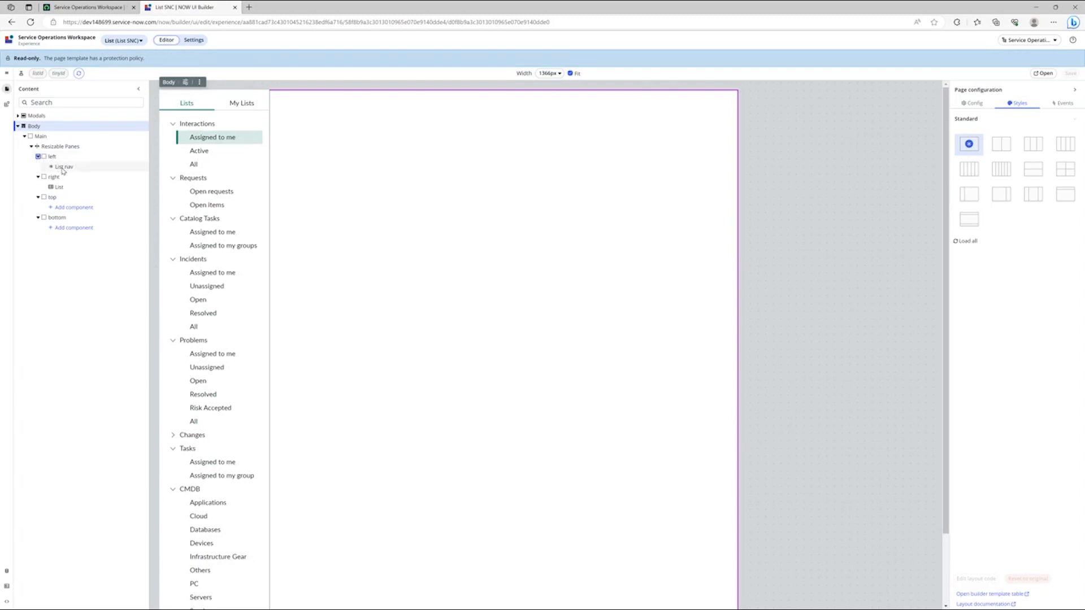
pyautogui.click(62, 168)
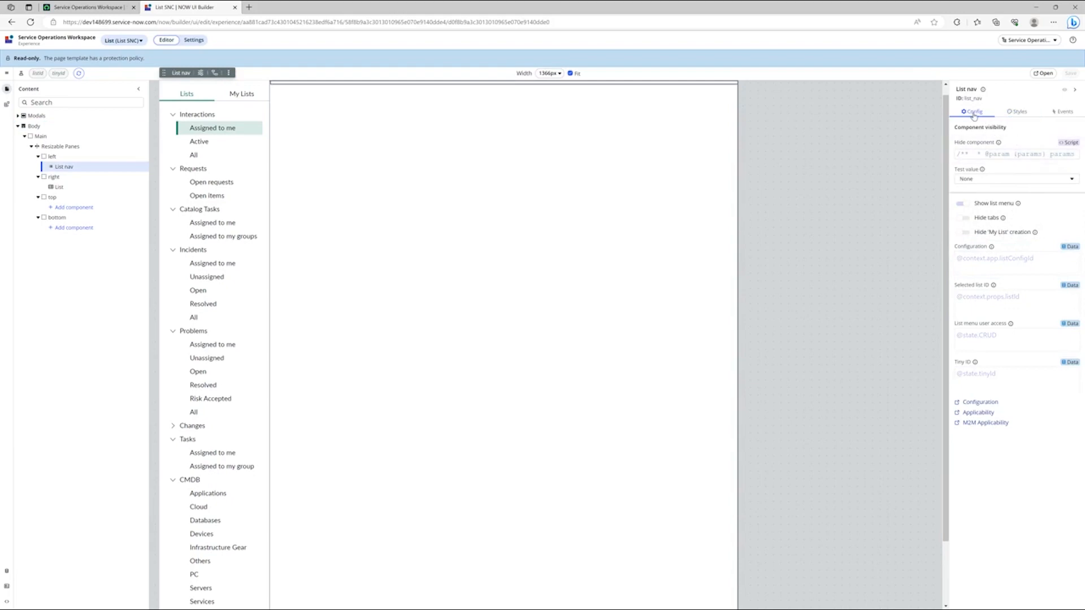
pyautogui.click(981, 402)
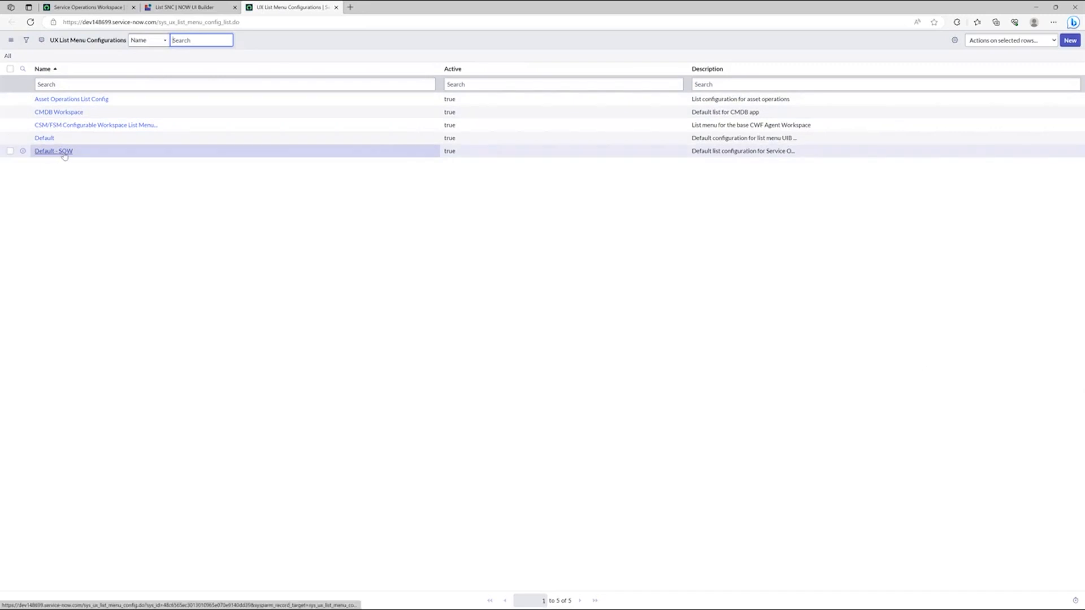
pyautogui.click(61, 153)
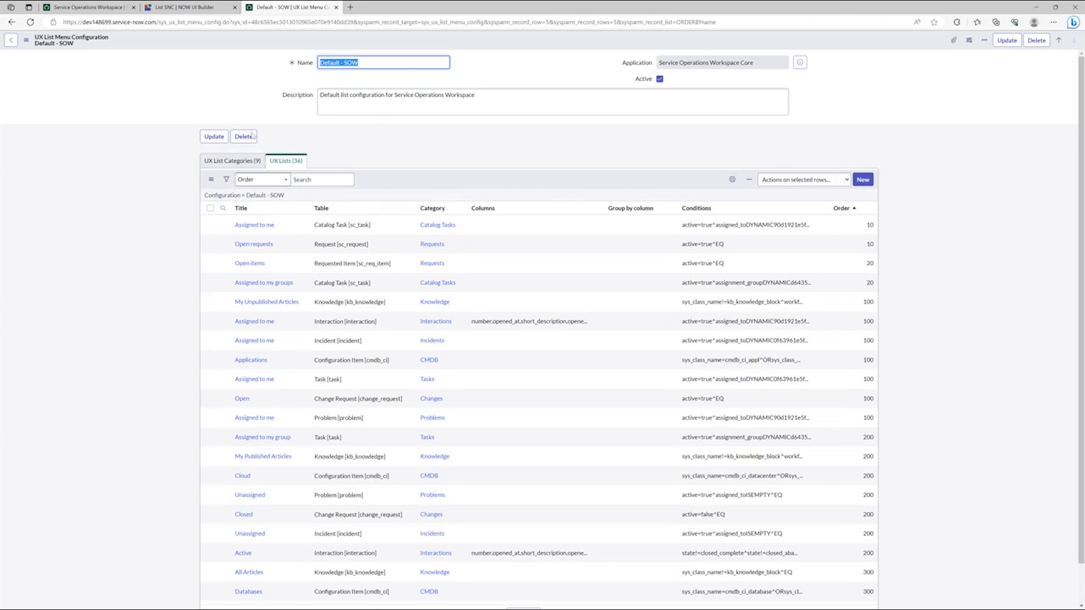
# Step: Create and save a UX list category titled Requested Items with order 125 under the Default - SOW configuration
pyautogui.click(227, 162)
pyautogui.doubleClick(227, 162)
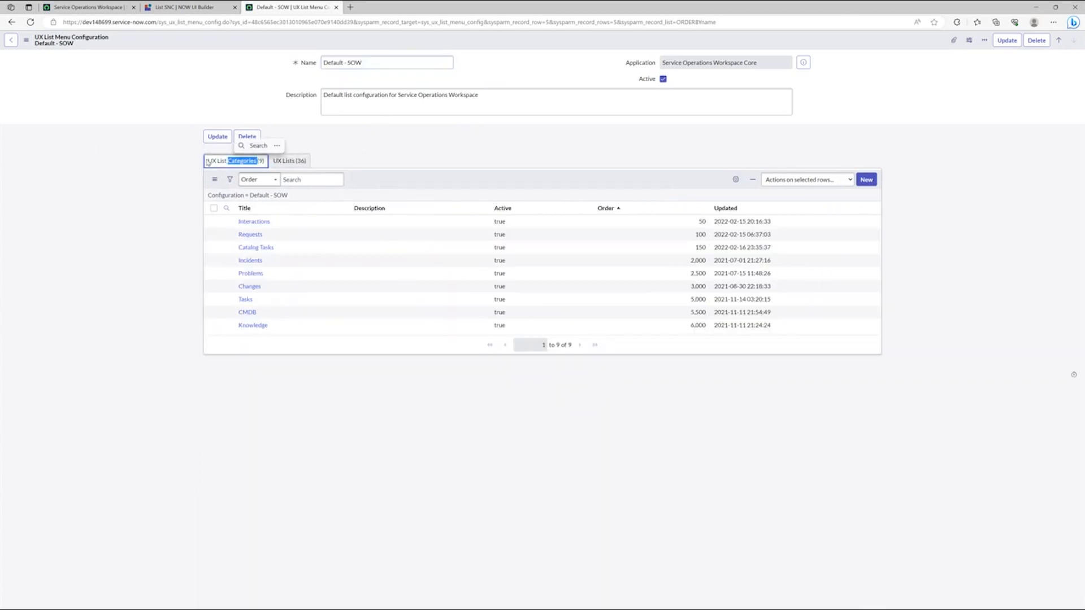
pyautogui.click(291, 162)
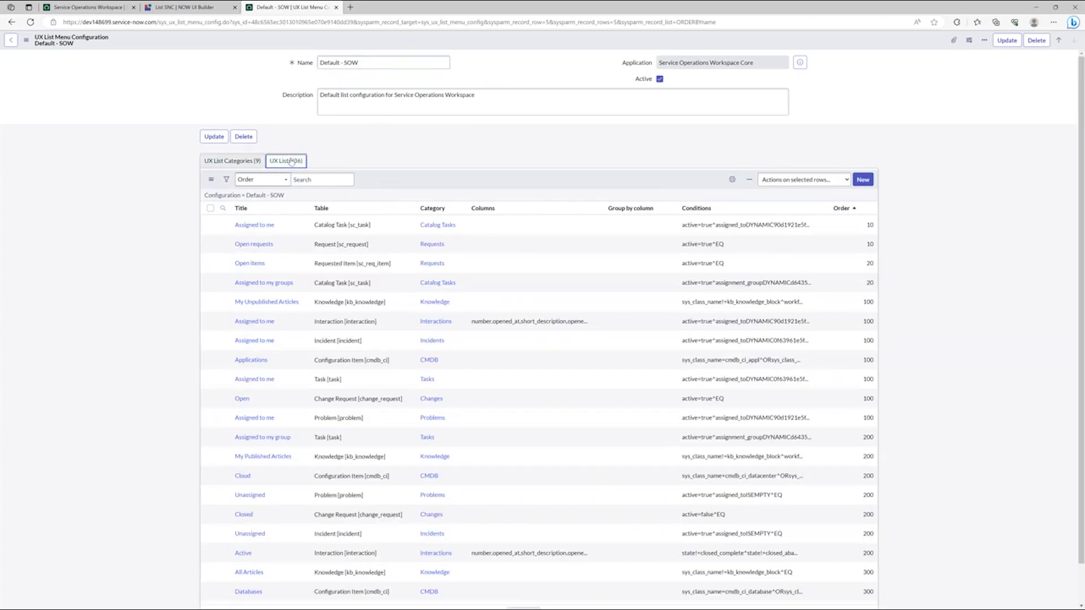
pyautogui.click(234, 161)
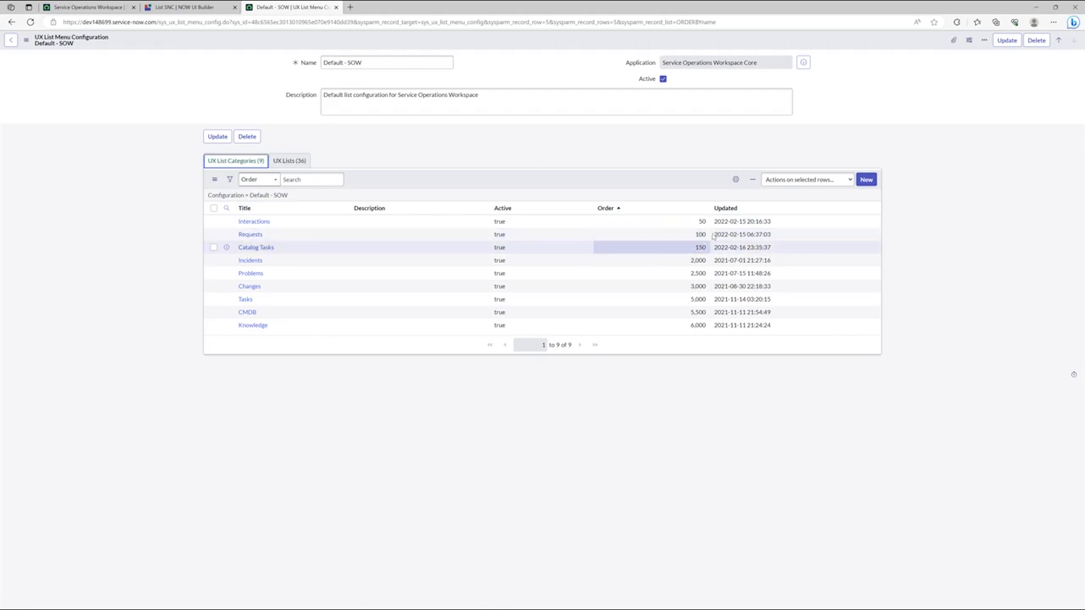
pyautogui.click(862, 179)
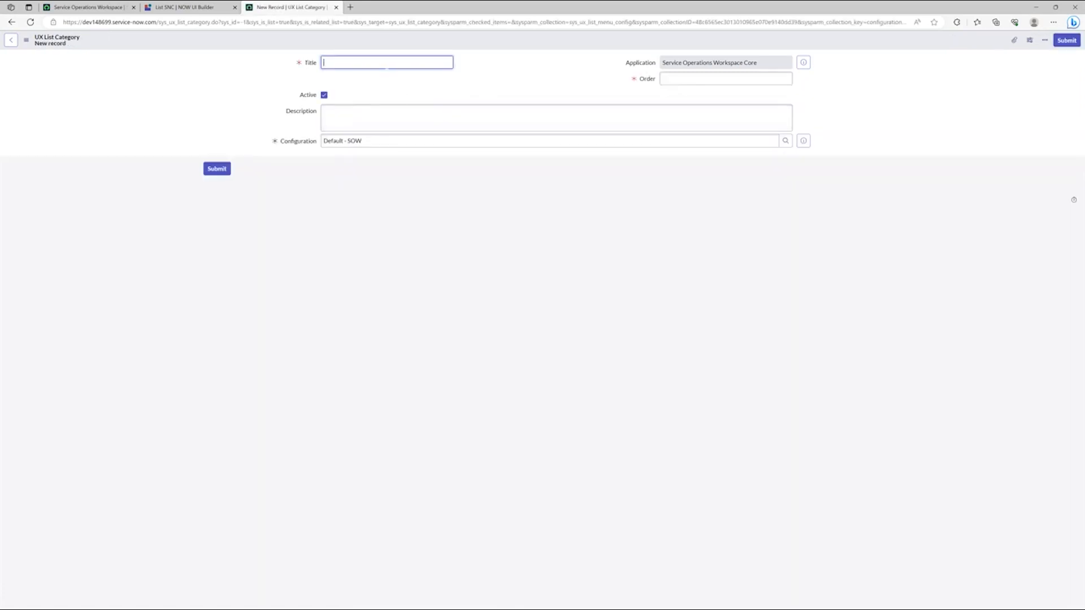
pyautogui.write('Requested Items')
pyautogui.click(670, 78)
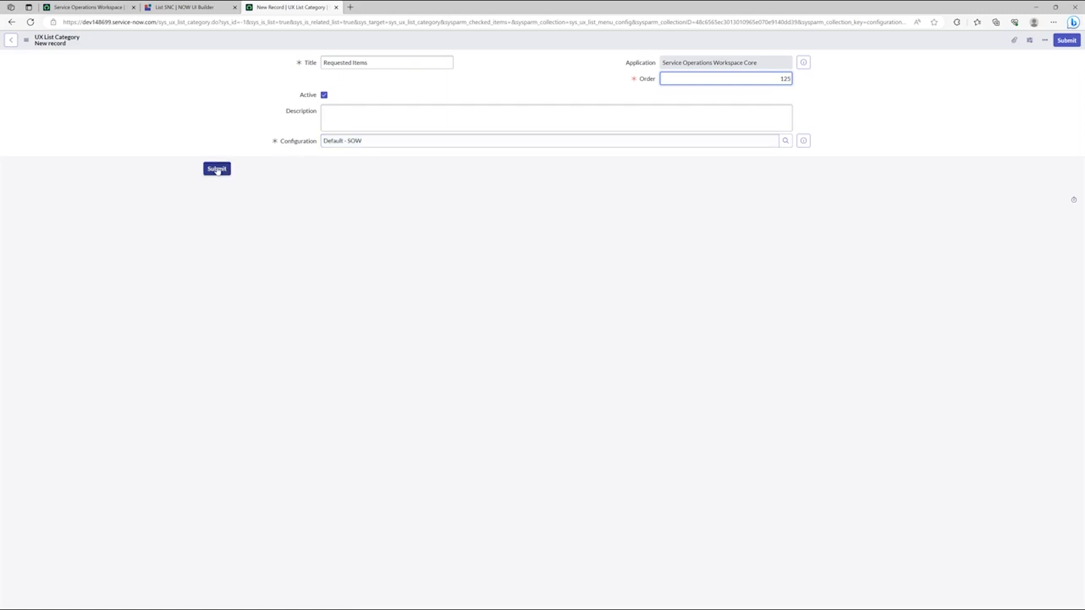
pyautogui.rightClick(246, 43)
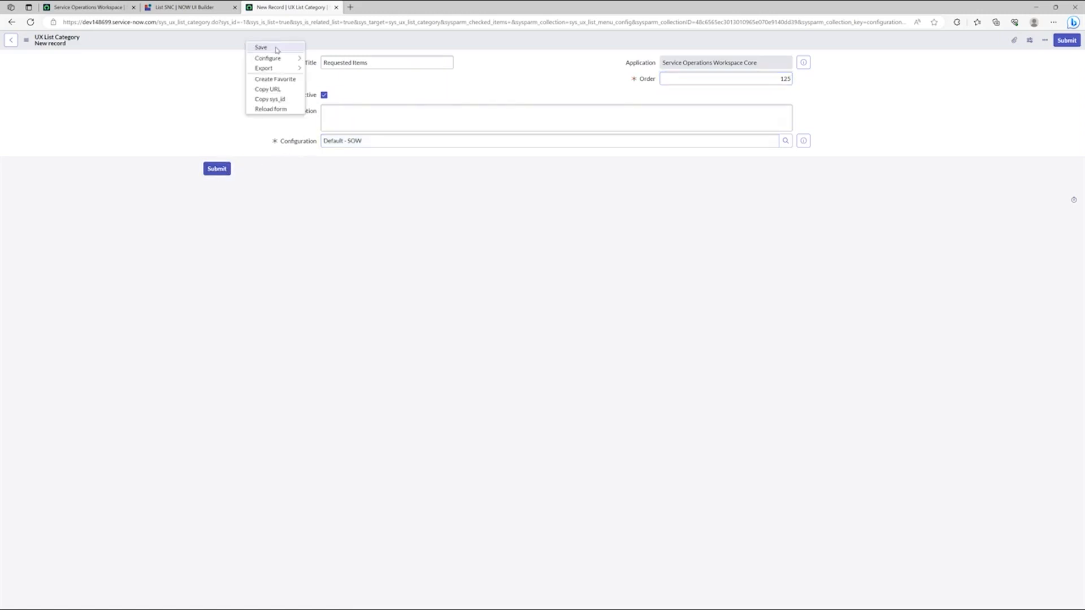
pyautogui.click(277, 49)
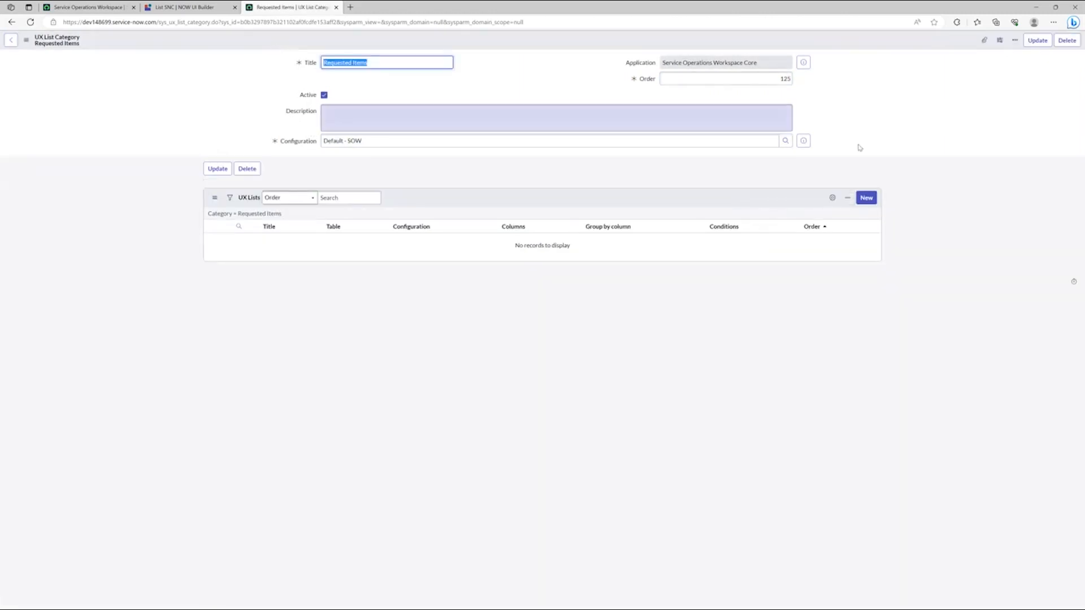
# Step: Start a Hardware UX list in the Requested Items category with order 10, table Requested Item [sc_req_item] and configuration Default - SOW
pyautogui.click(866, 197)
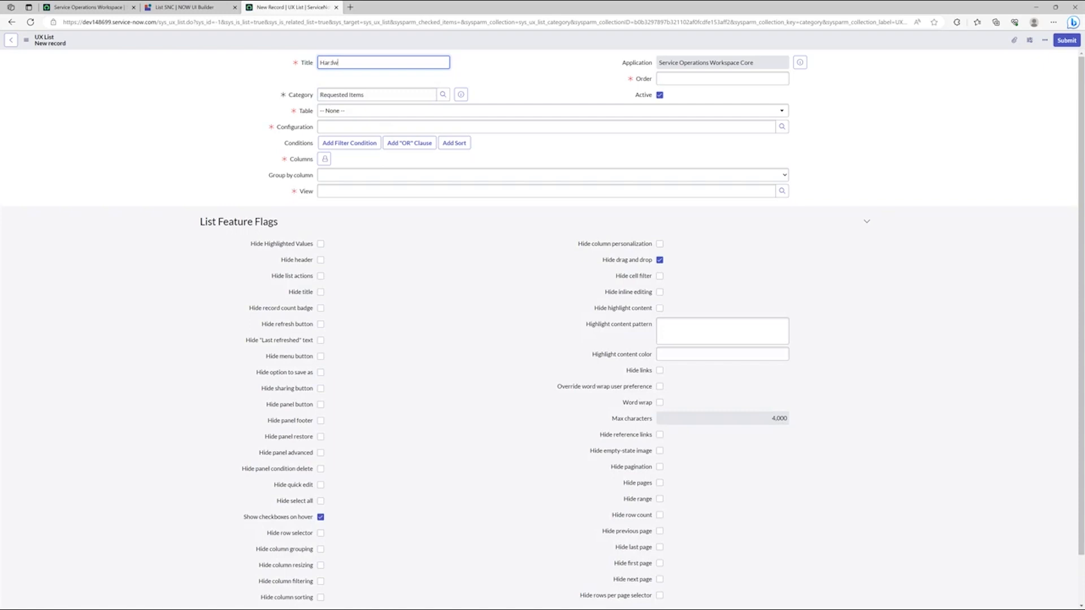
pyautogui.click(654, 80)
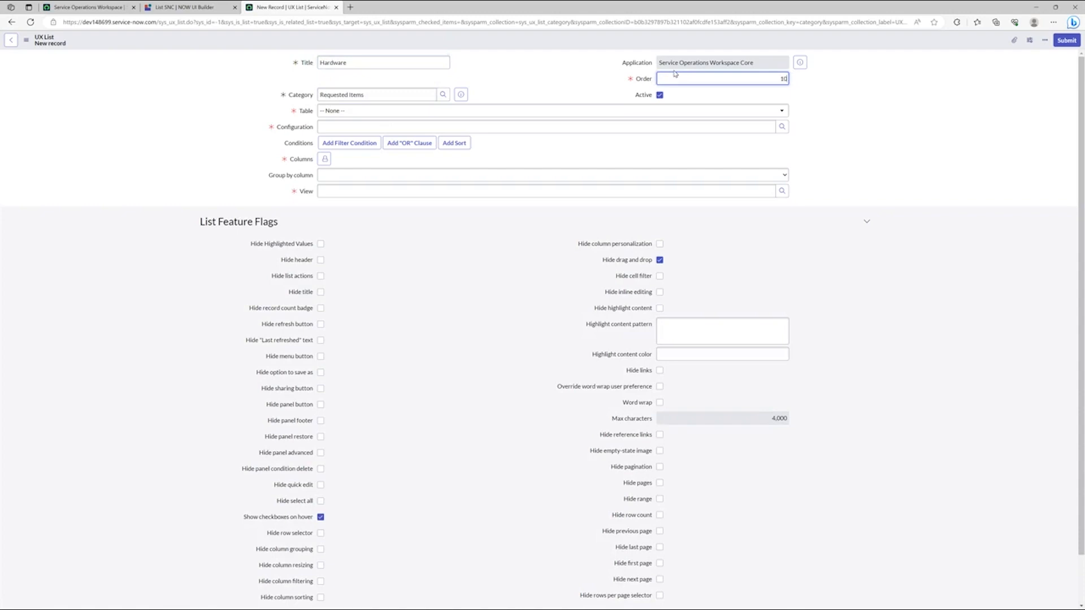
pyautogui.click(560, 111)
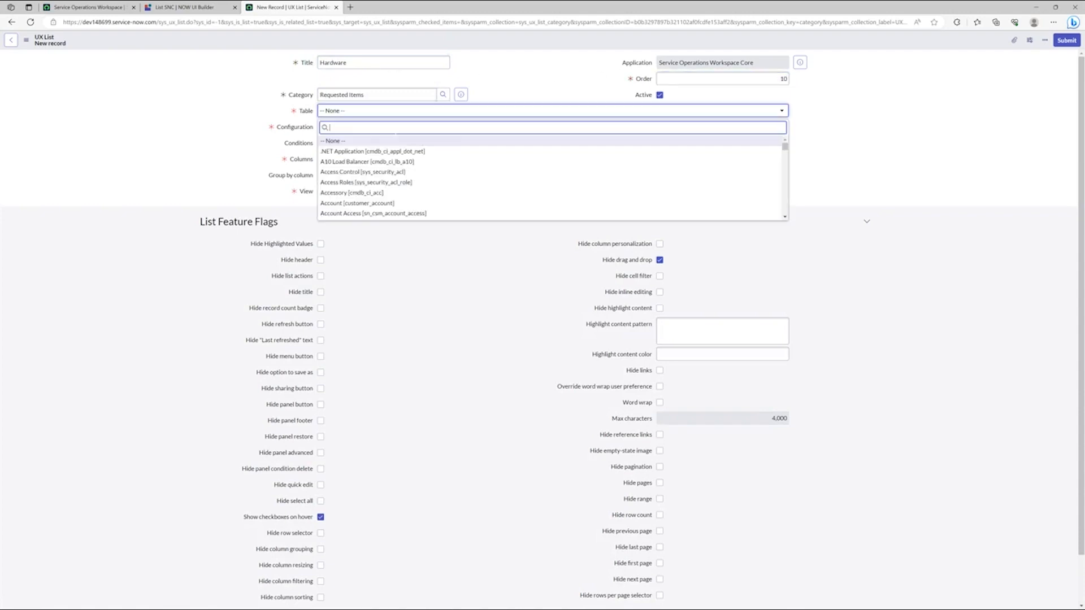
pyautogui.write('sc_req')
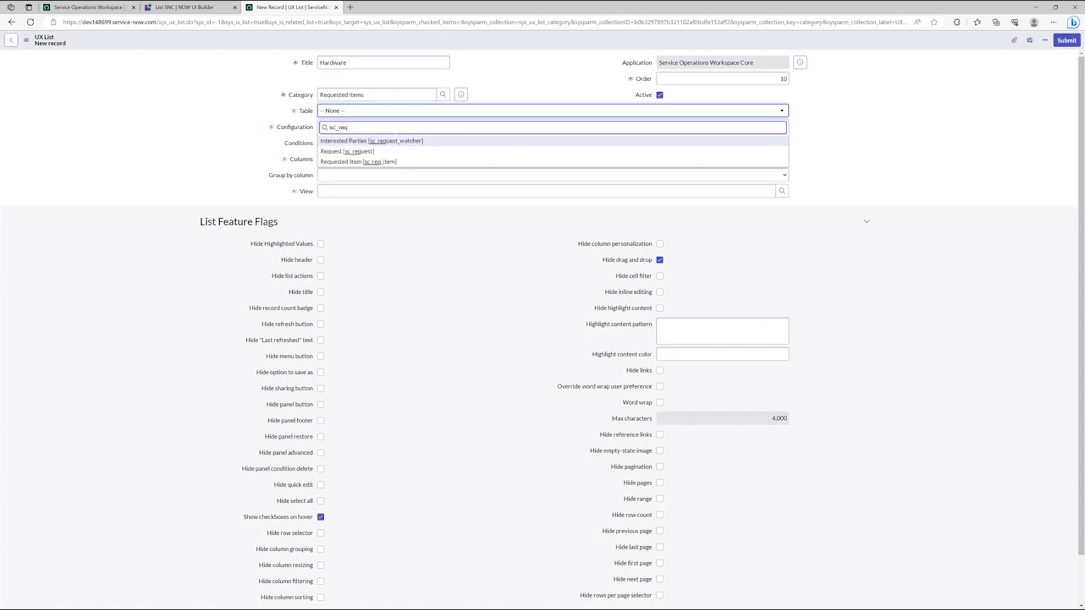
pyautogui.click(345, 164)
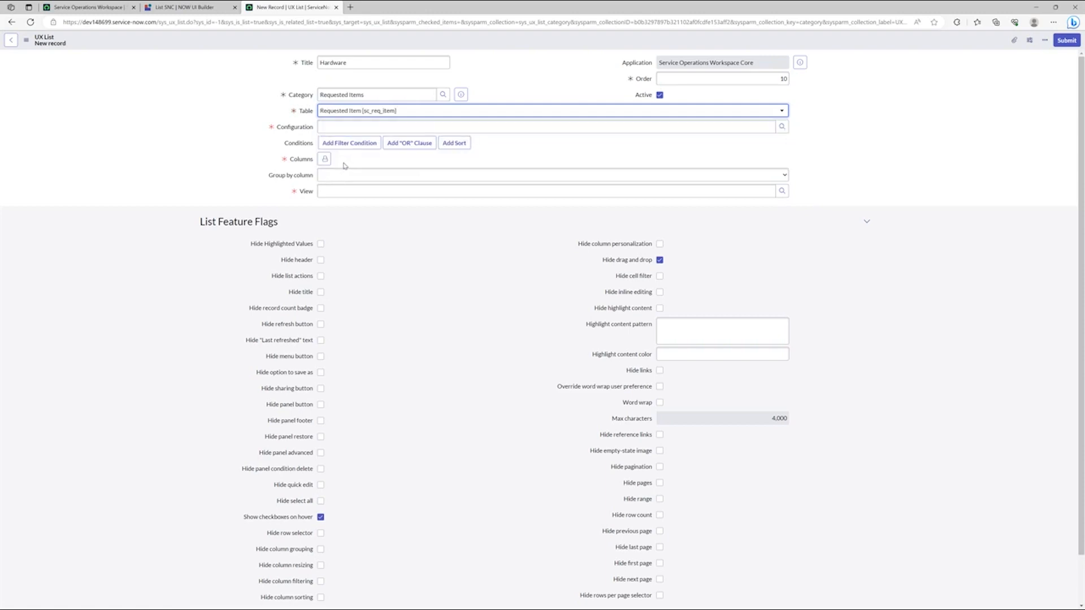
pyautogui.click(787, 129)
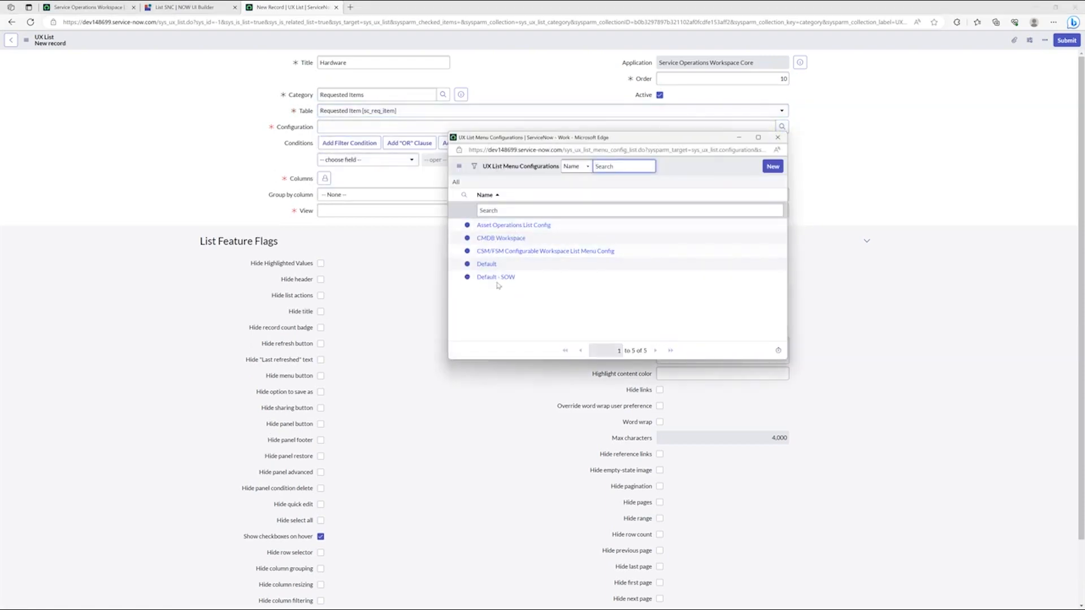
pyautogui.click(496, 277)
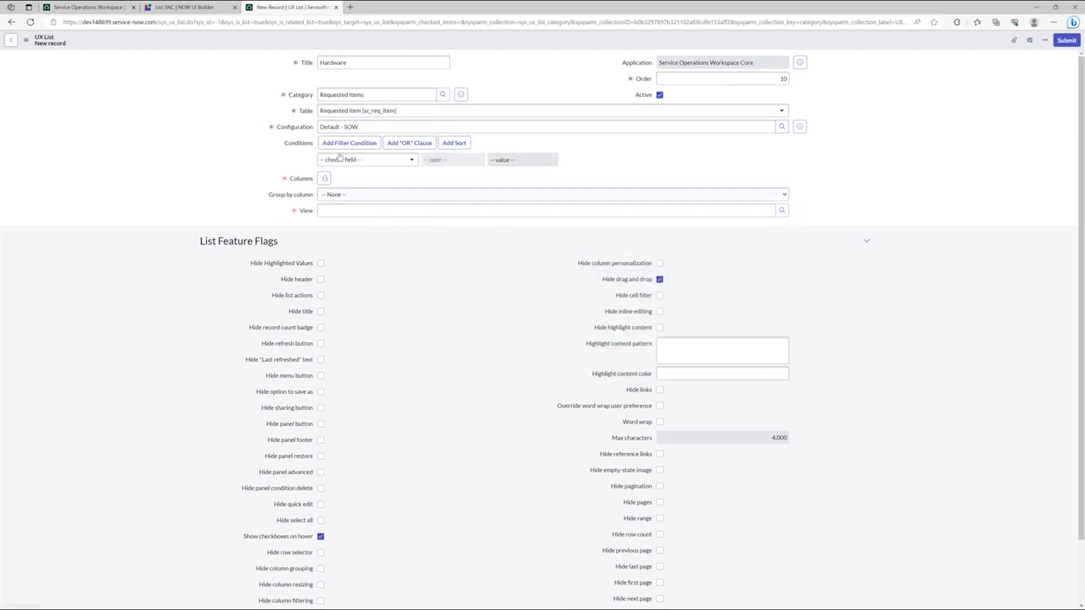
# Step: Add the filter condition Active is true to the Hardware list
pyautogui.click(364, 163)
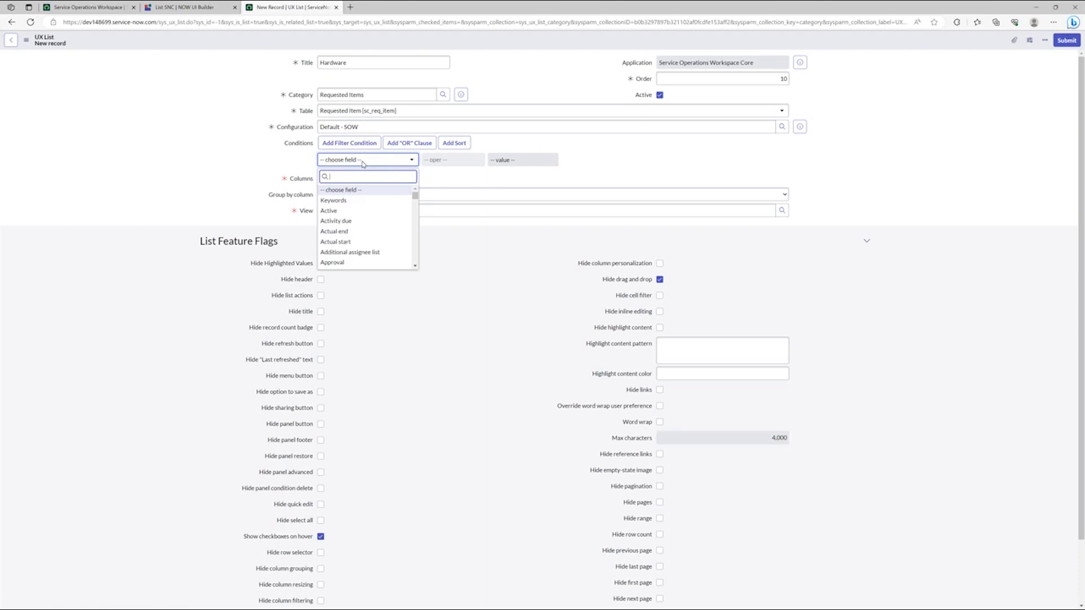
pyautogui.write('ac')
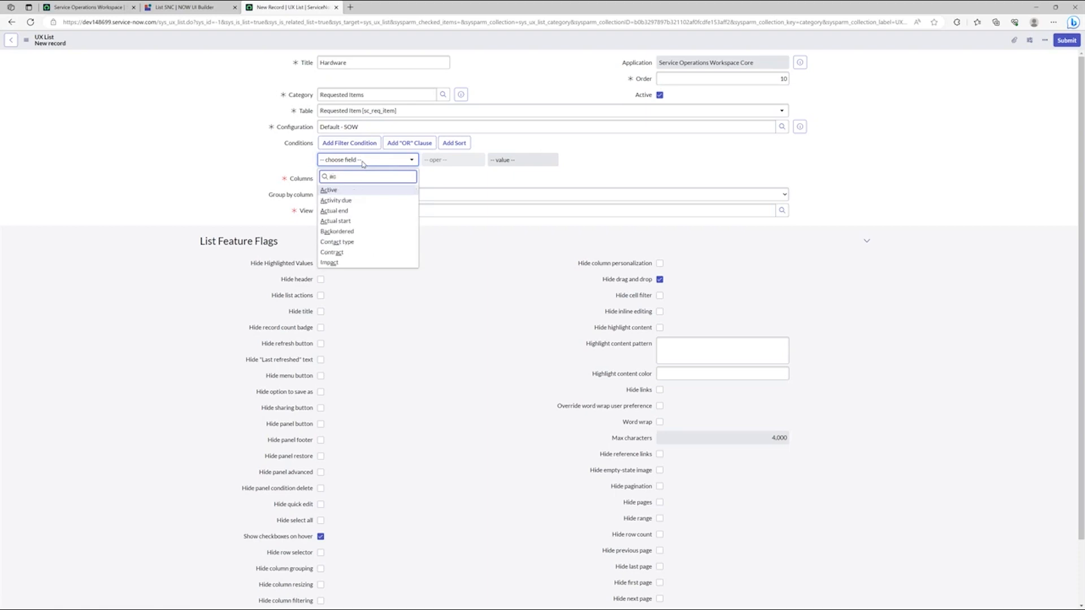
pyautogui.click(356, 190)
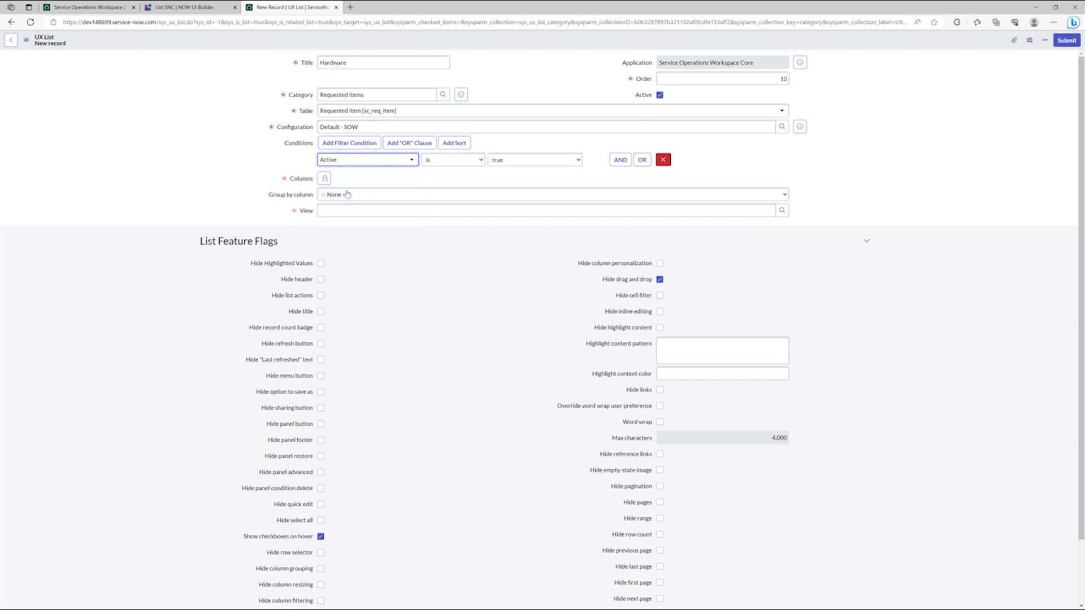
# Step: Add a second AND condition to the Hardware list, reveal the related fields and choose Item → Catalog Item fields for it
pyautogui.click(621, 160)
pyautogui.click(358, 192)
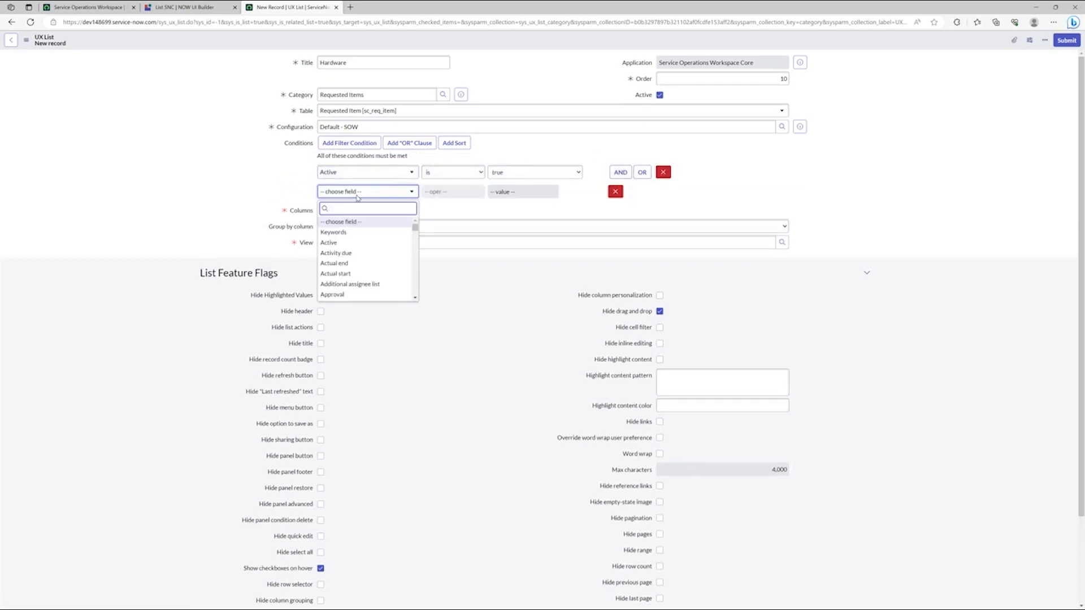
pyautogui.scroll(-8, 416, 281)
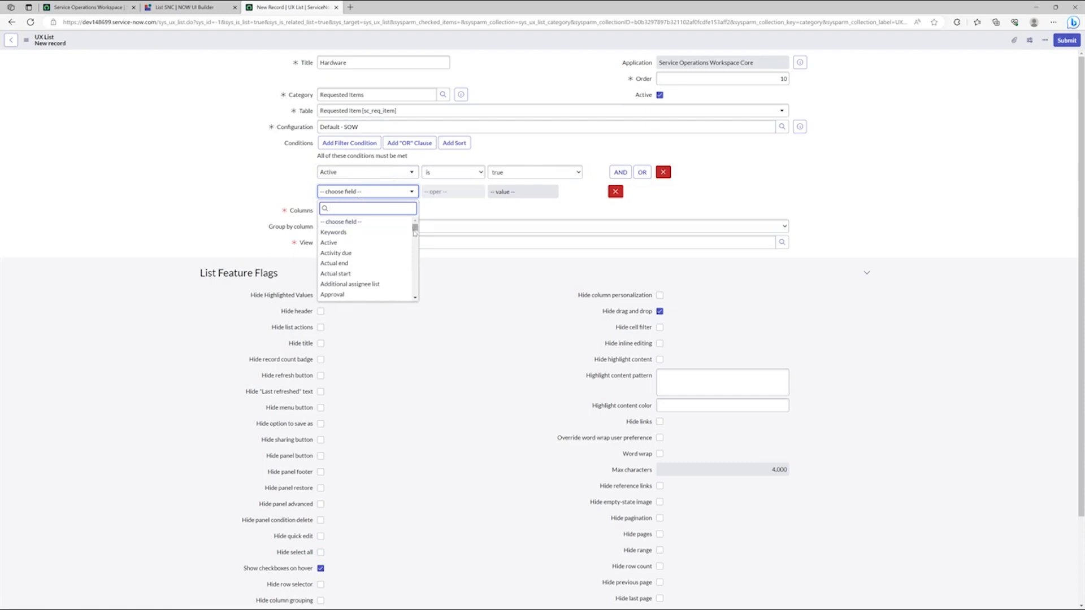
pyautogui.scroll(-10, 416, 280)
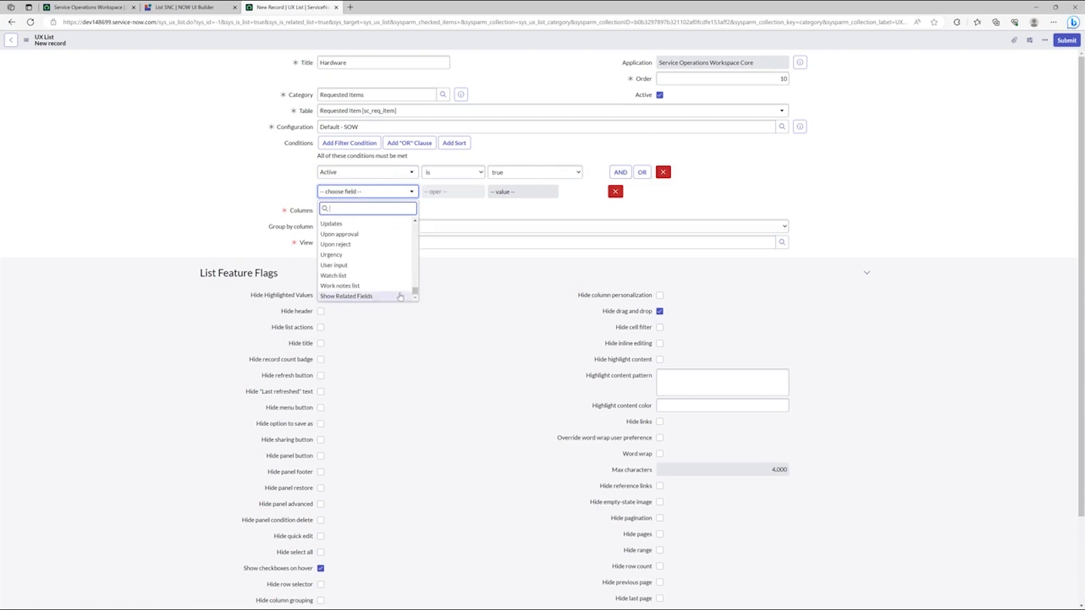
pyautogui.click(366, 296)
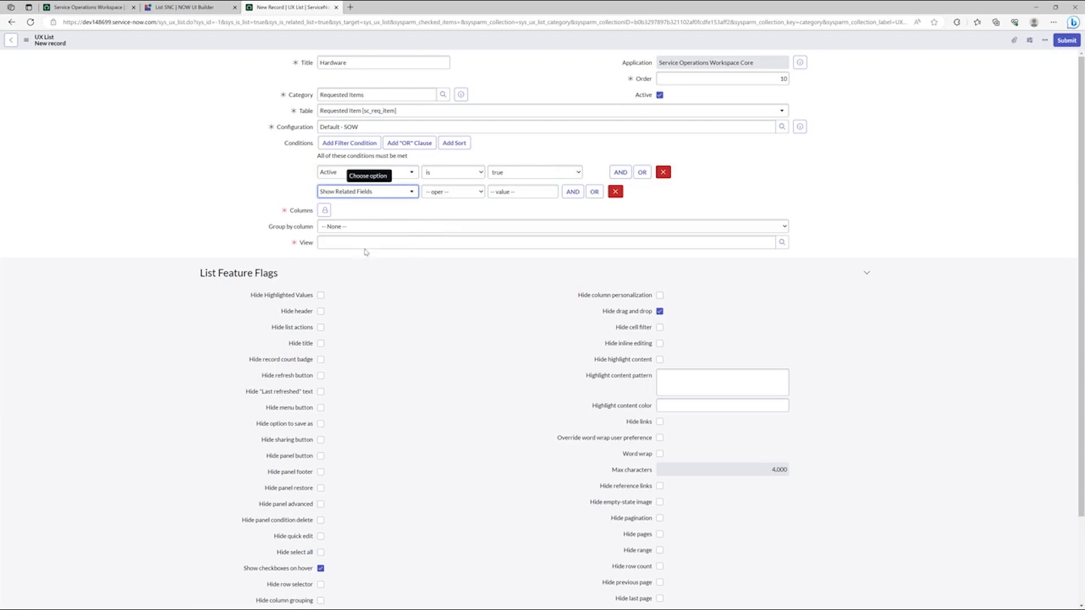
pyautogui.click(382, 193)
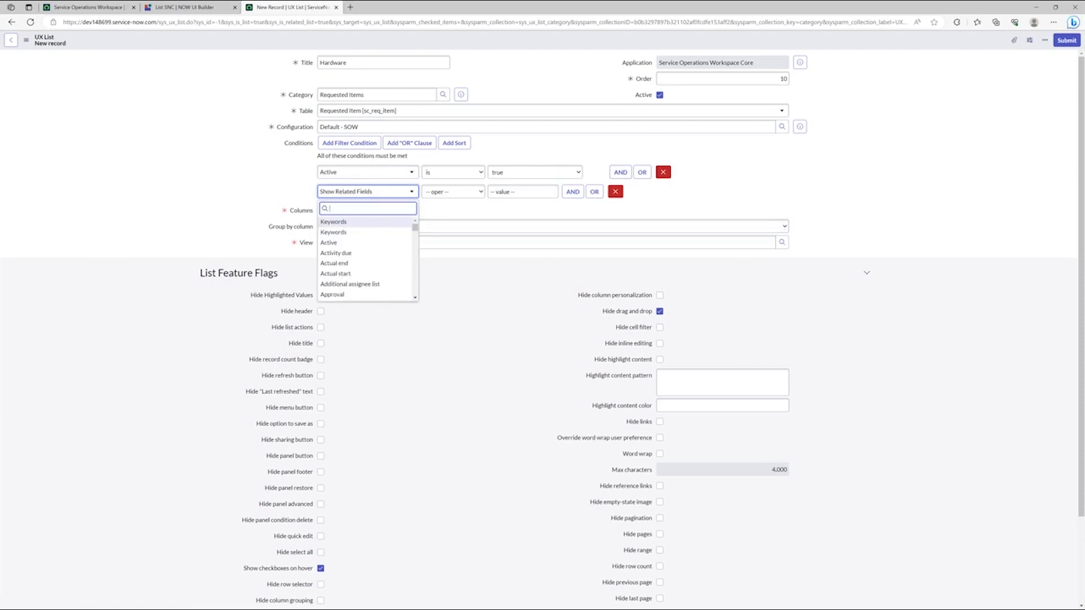
pyautogui.write('item')
pyautogui.scroll(-1, 394, 253)
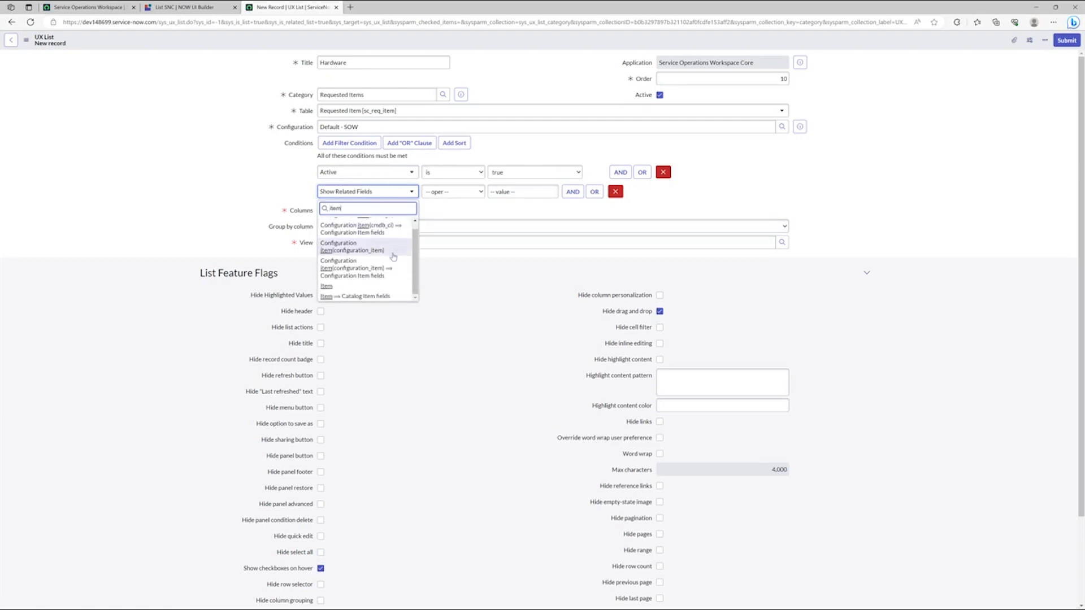
pyautogui.click(388, 299)
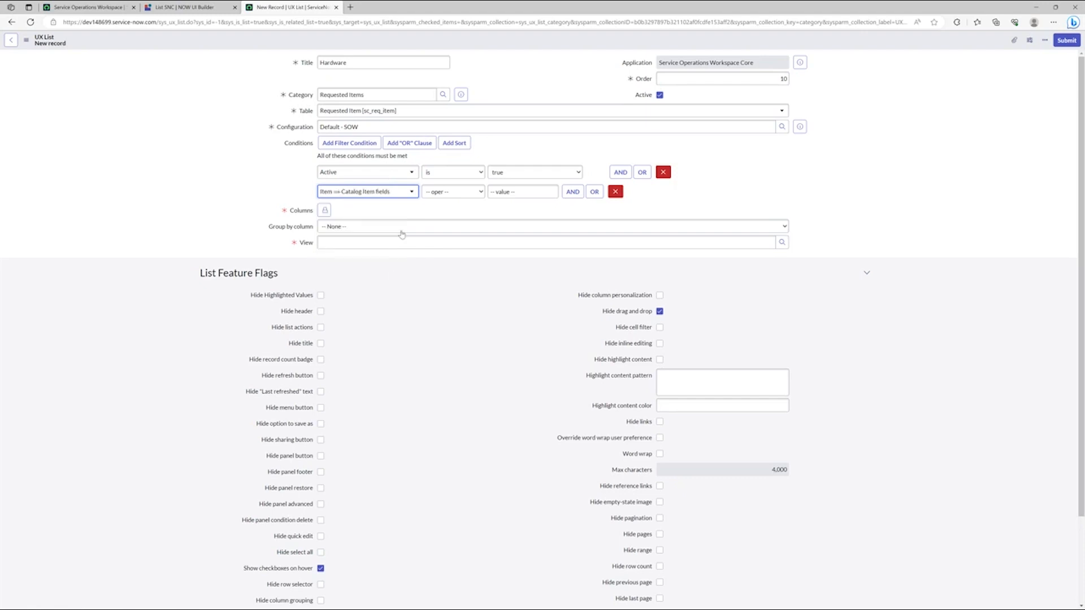
# Step: Set the second condition to the catalog item's Category is Hardware, picking Hardware from the Service Catalog categories
pyautogui.click(388, 193)
pyautogui.write('cat')
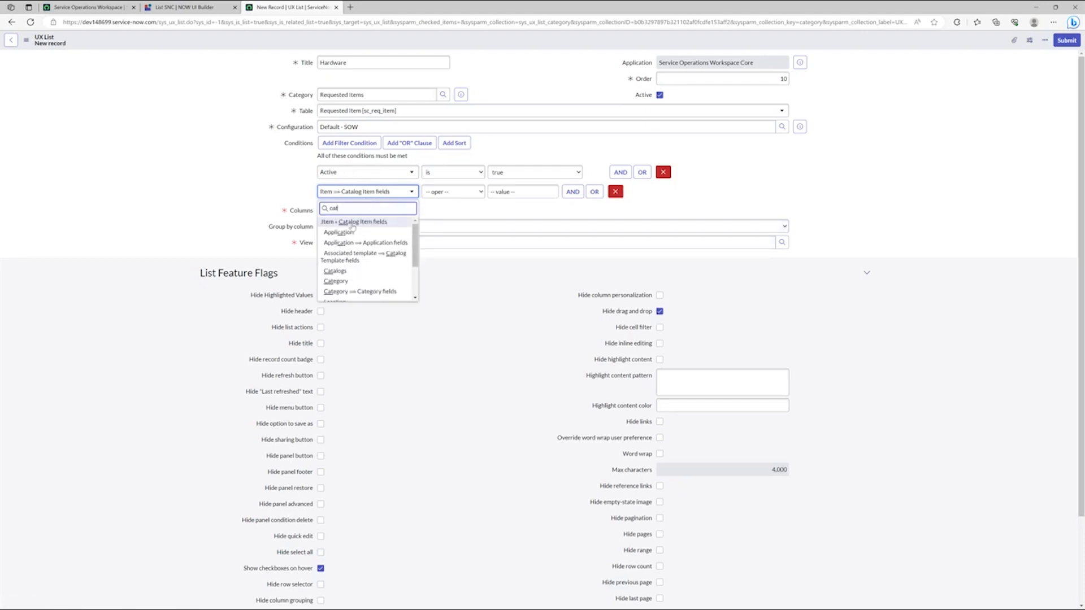
pyautogui.click(341, 282)
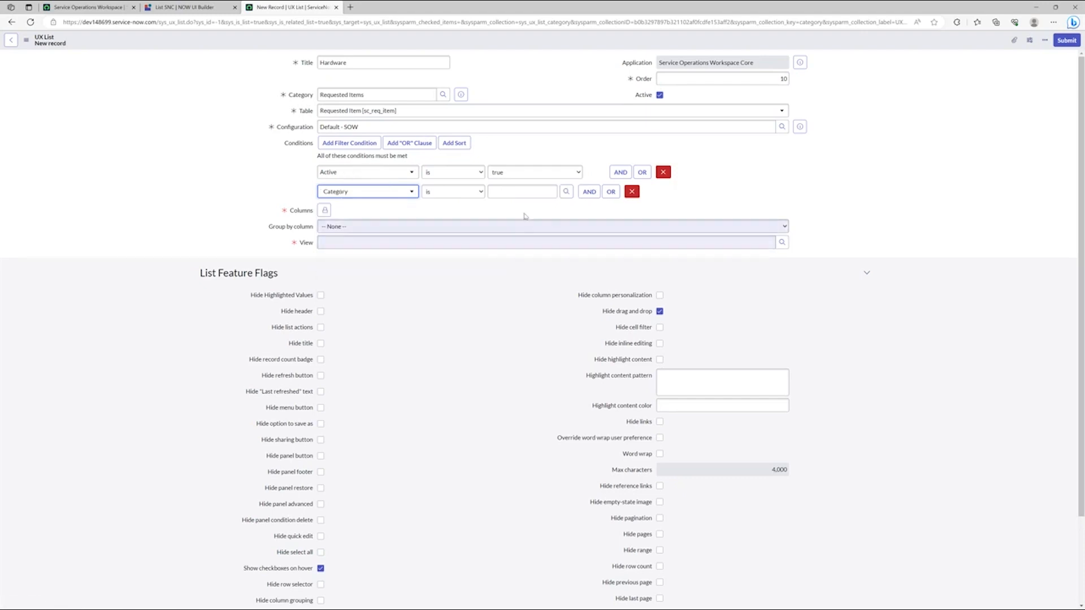
pyautogui.click(566, 191)
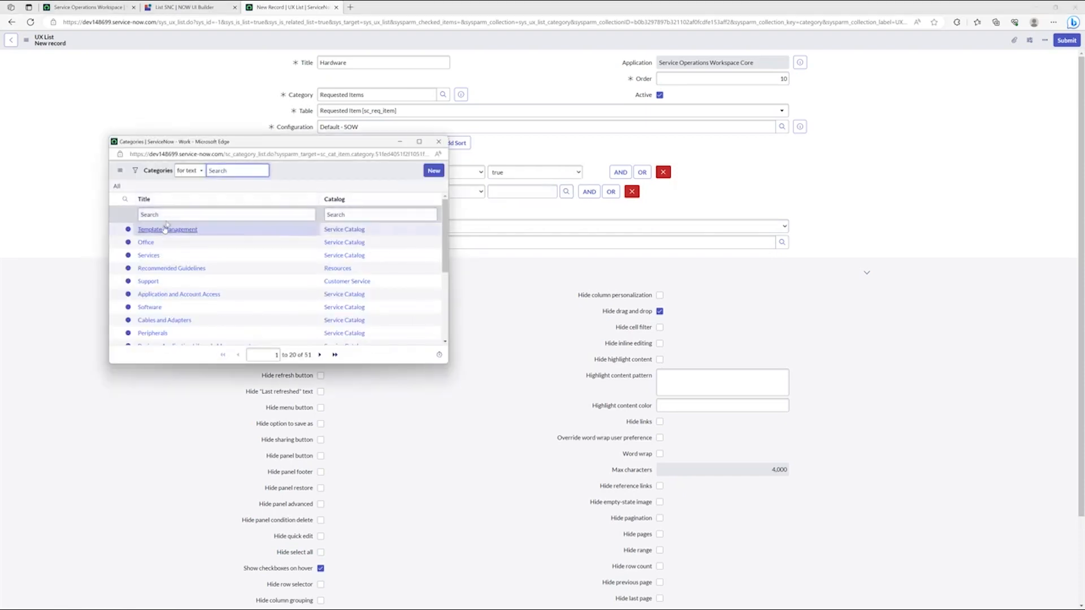
pyautogui.click(201, 213)
pyautogui.write('had')
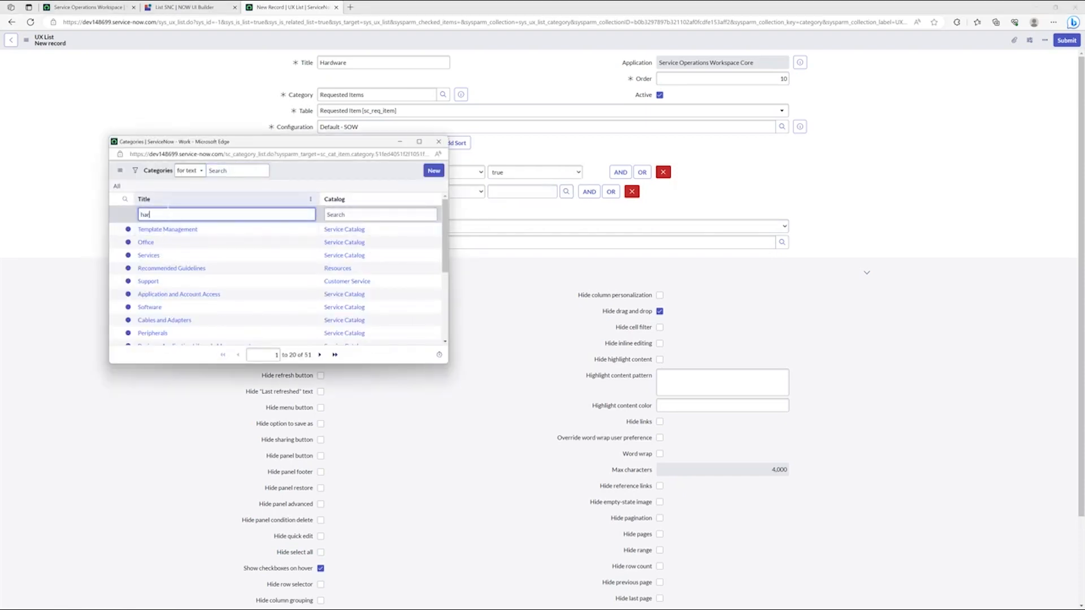
pyautogui.press('Return')
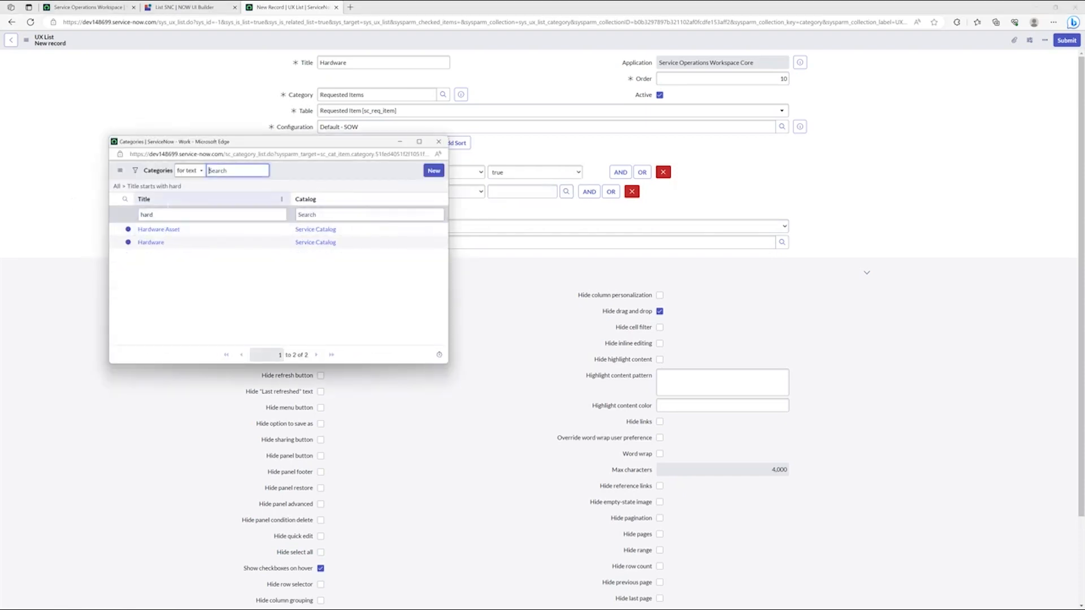
pyautogui.click(157, 241)
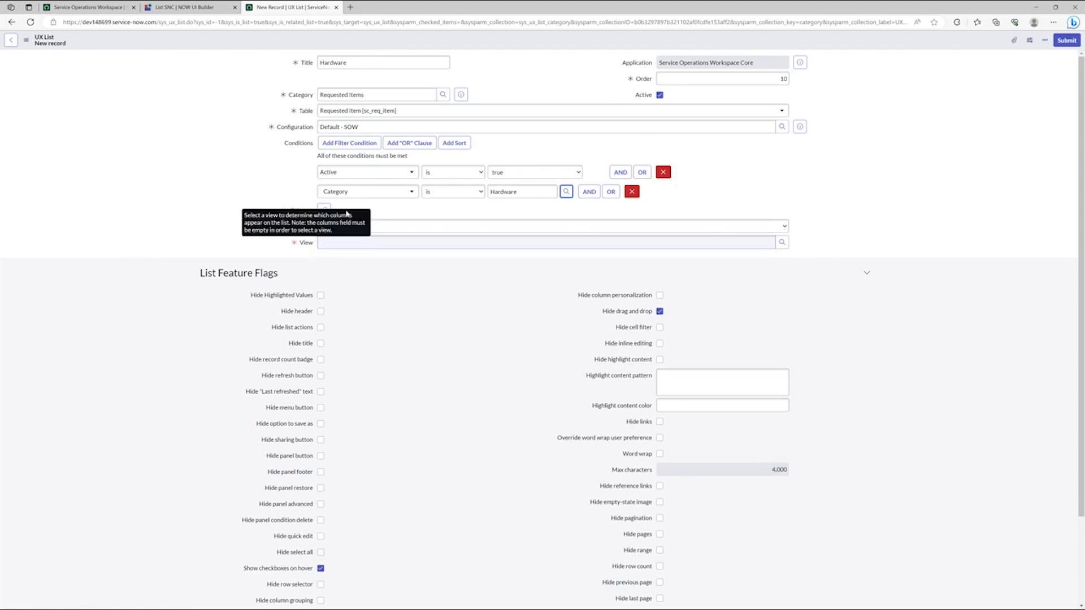
# Step: Select Number, Item and Requested for as the Hardware list's columns and submit the new UX list
pyautogui.click(325, 211)
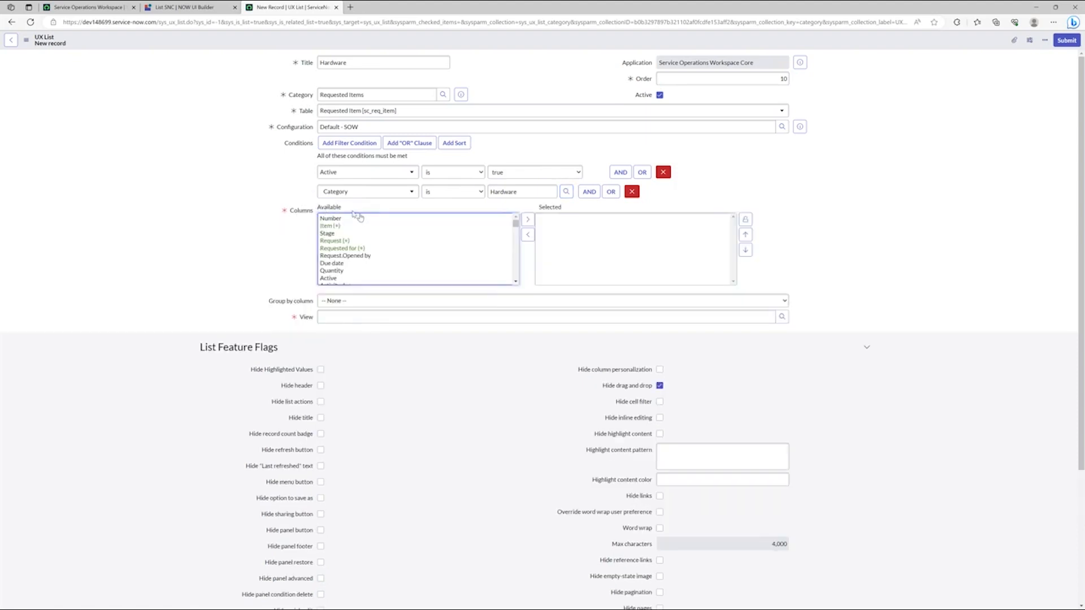
pyautogui.doubleClick(349, 221)
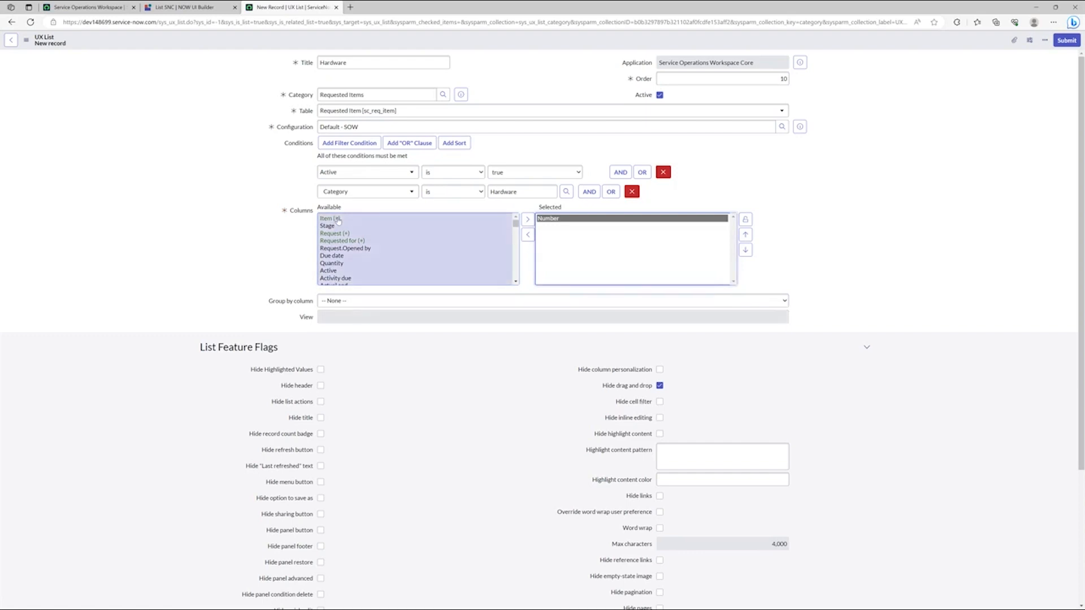
pyautogui.doubleClick(336, 220)
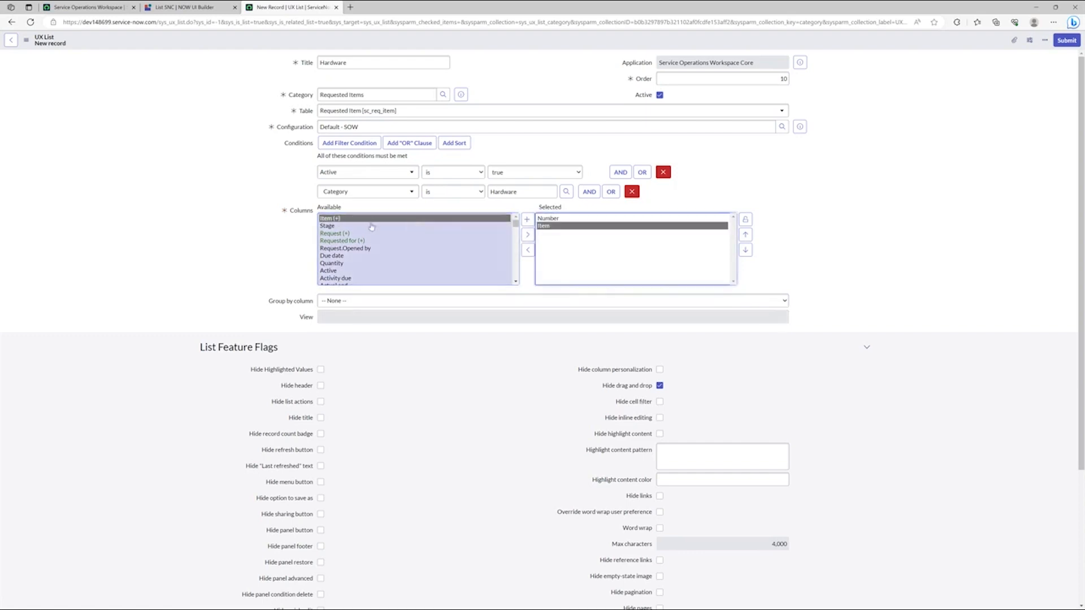
pyautogui.click(344, 241)
pyautogui.doubleClick(345, 242)
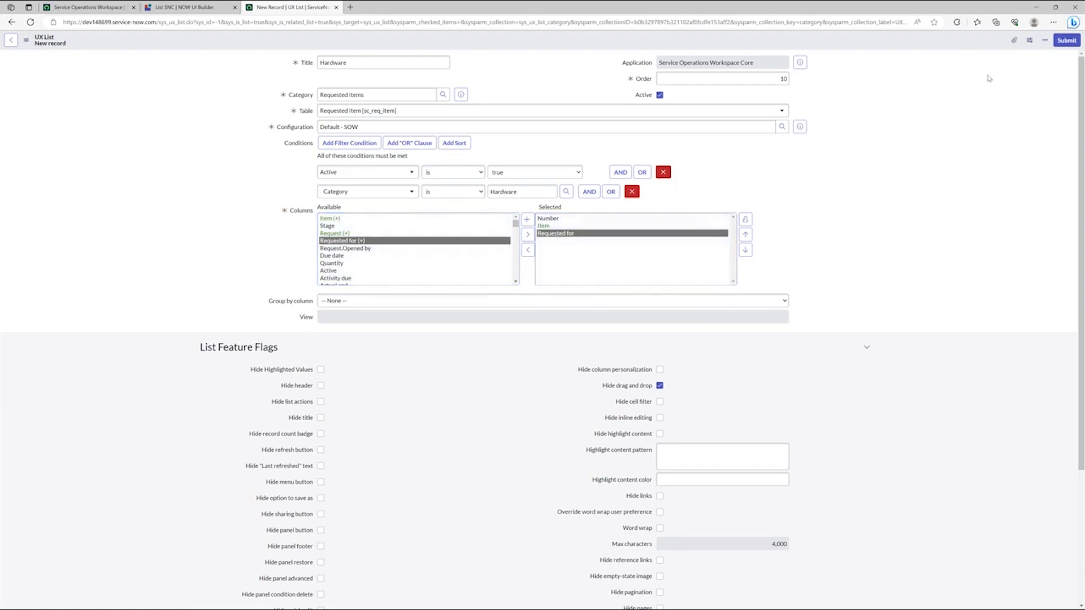
pyautogui.click(1067, 40)
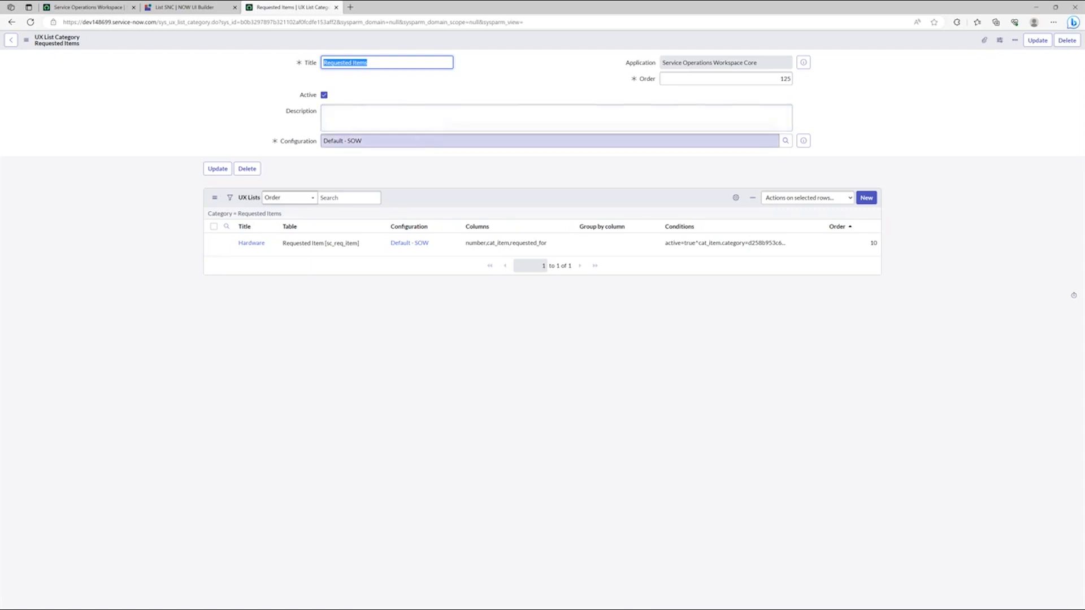
# Step: Return to UI Builder and start a new list applicability record from the List nav component's M2M Applicability link
pyautogui.click(182, 8)
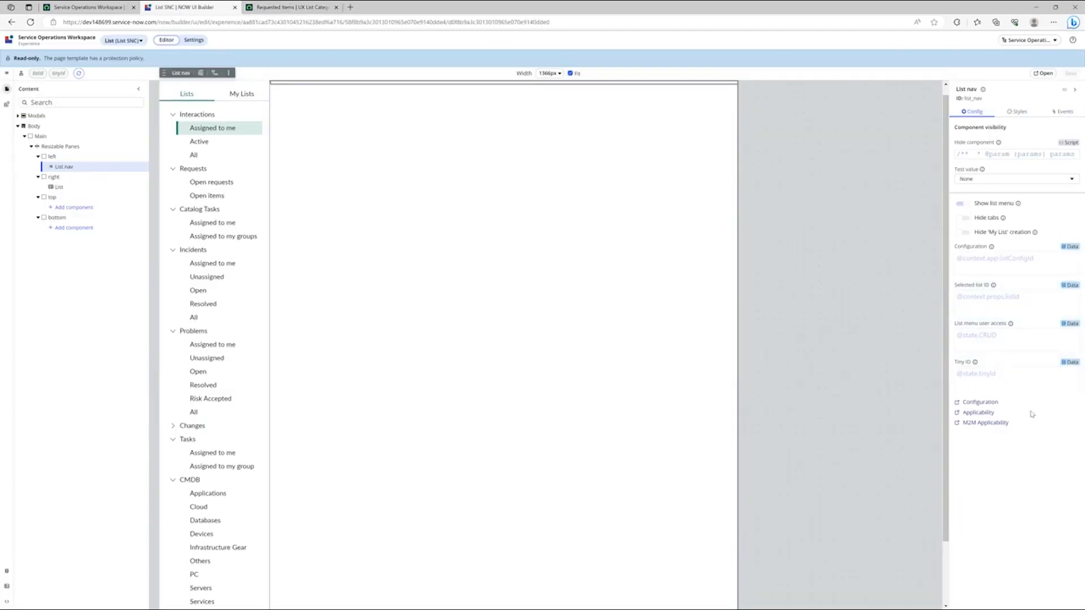
pyautogui.click(985, 424)
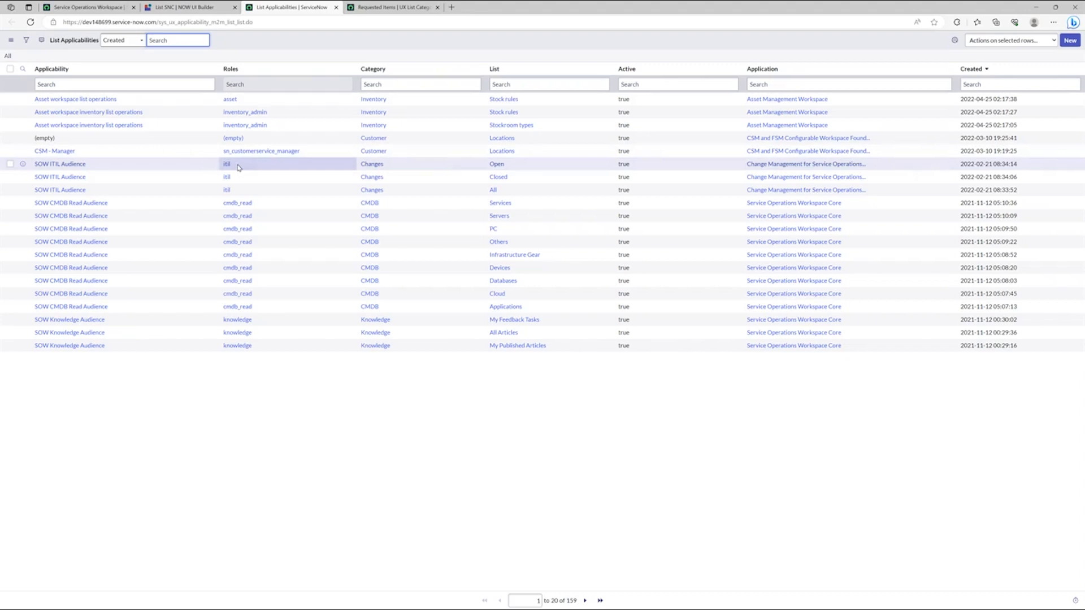
pyautogui.click(1069, 41)
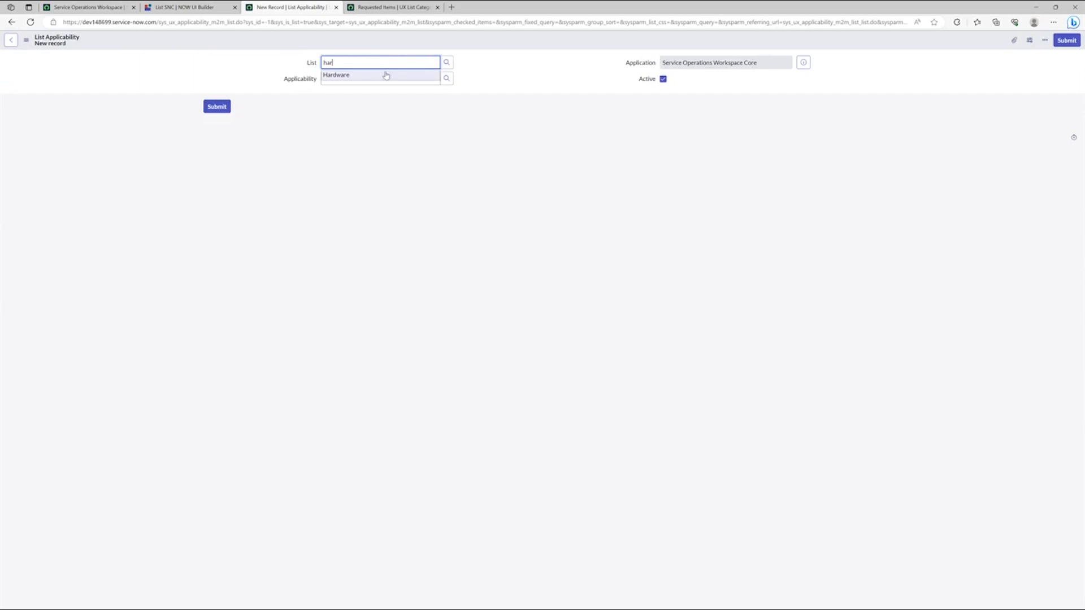
# Step: Set the new applicability record's list to Hardware and its applicability to SOW ITIL Audience, and submit it
pyautogui.click(388, 75)
pyautogui.click(436, 79)
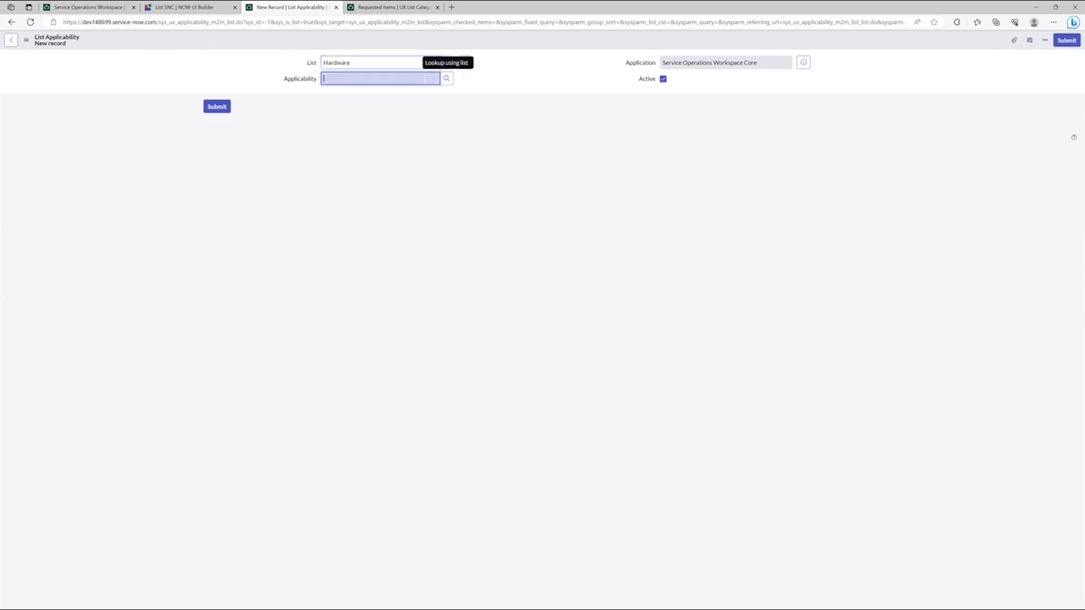
pyautogui.write('sow')
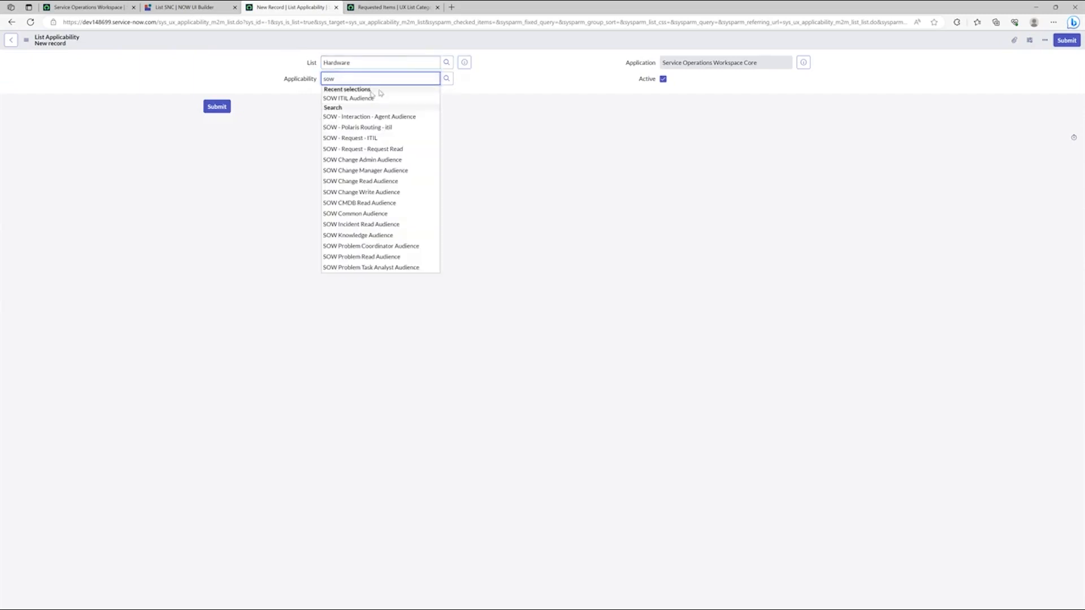
pyautogui.click(358, 98)
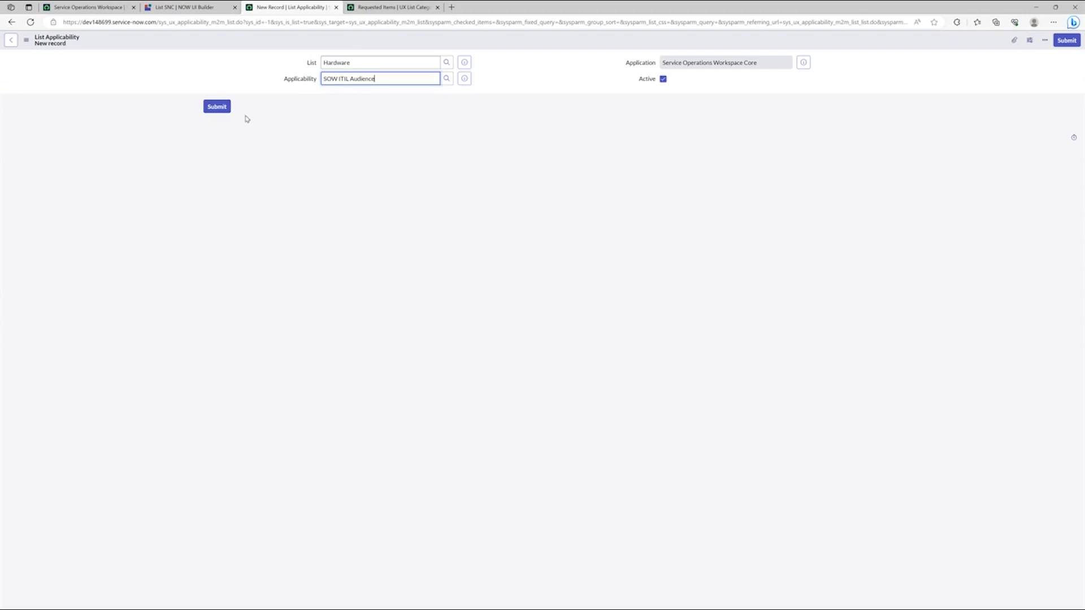
pyautogui.click(216, 107)
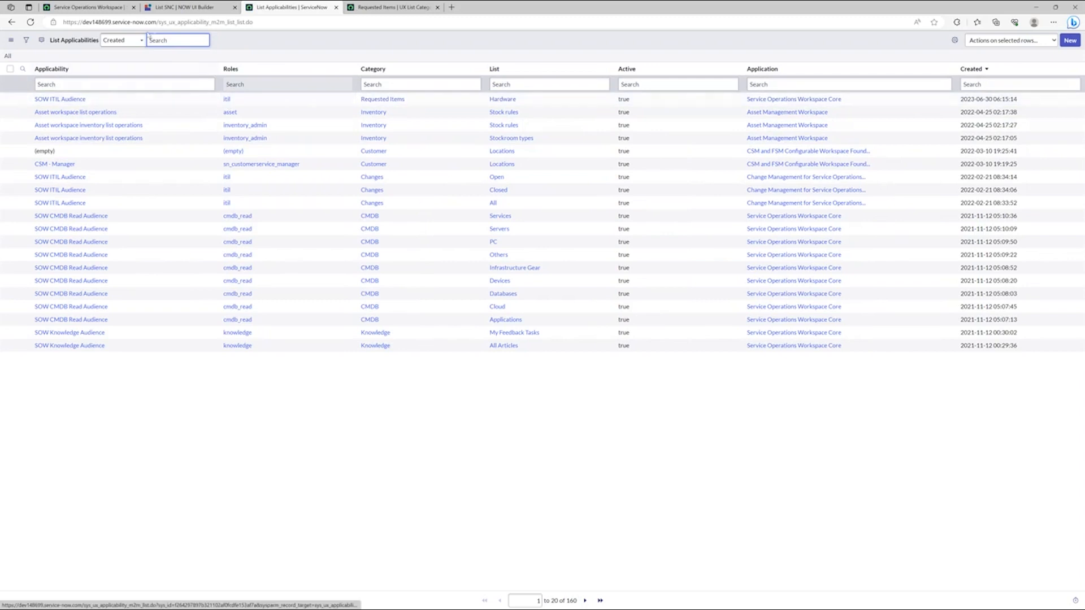
# Step: Switch to the Service Operations Workspace, impersonate the ITIL test user and open the Hardware list under Requested Items
pyautogui.click(91, 7)
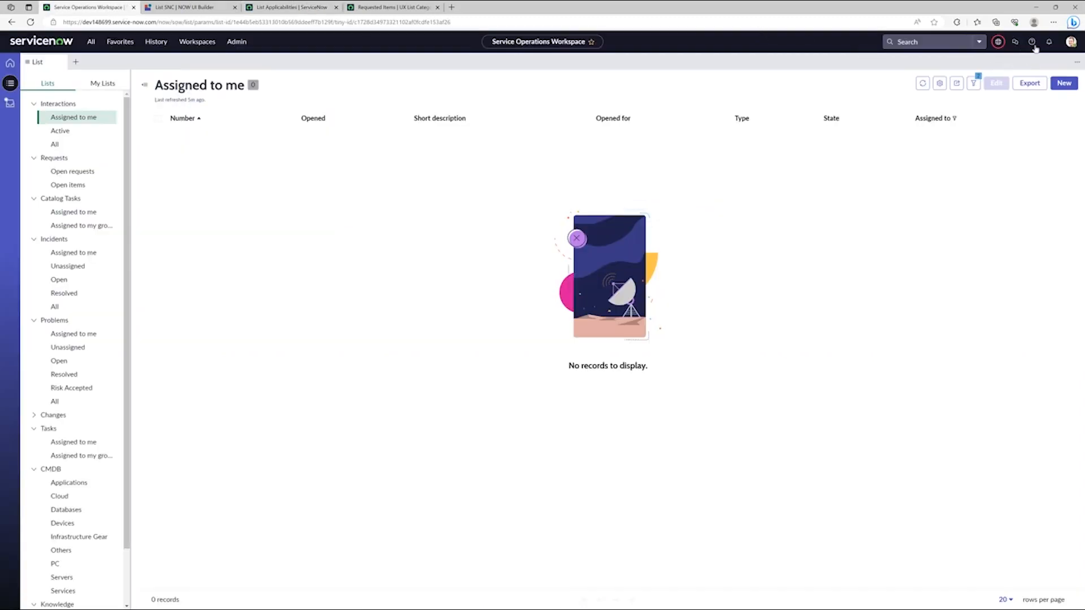
pyautogui.click(1071, 43)
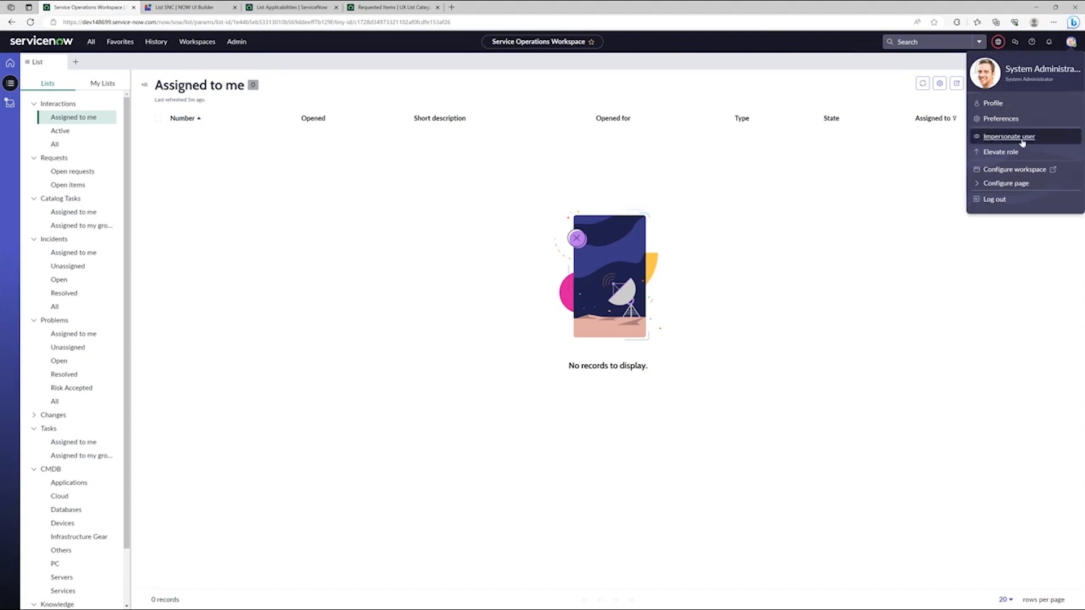
pyautogui.click(1003, 137)
pyautogui.click(491, 357)
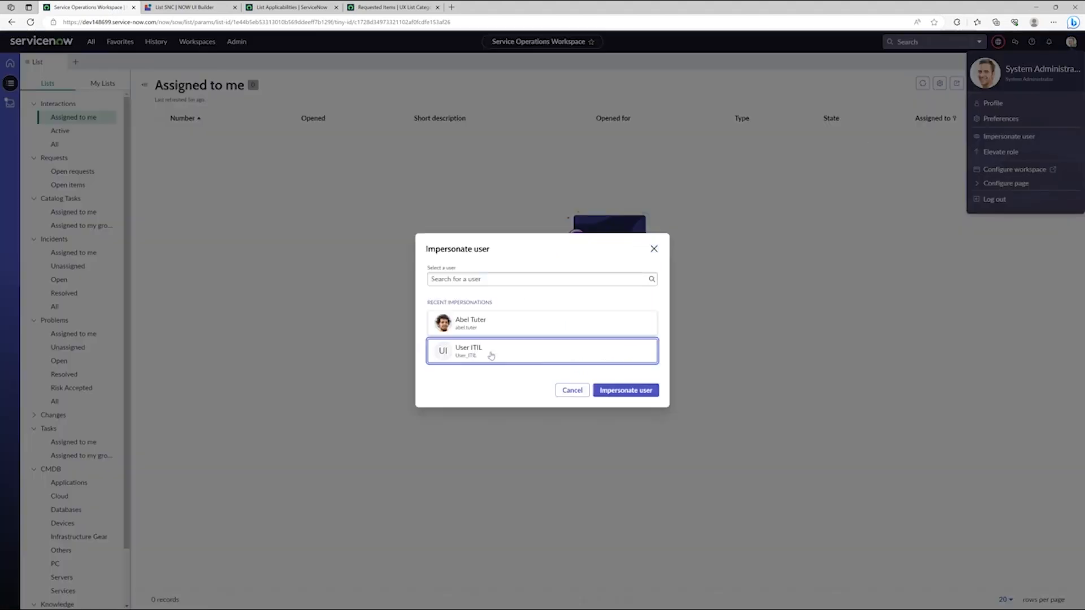
pyautogui.click(629, 391)
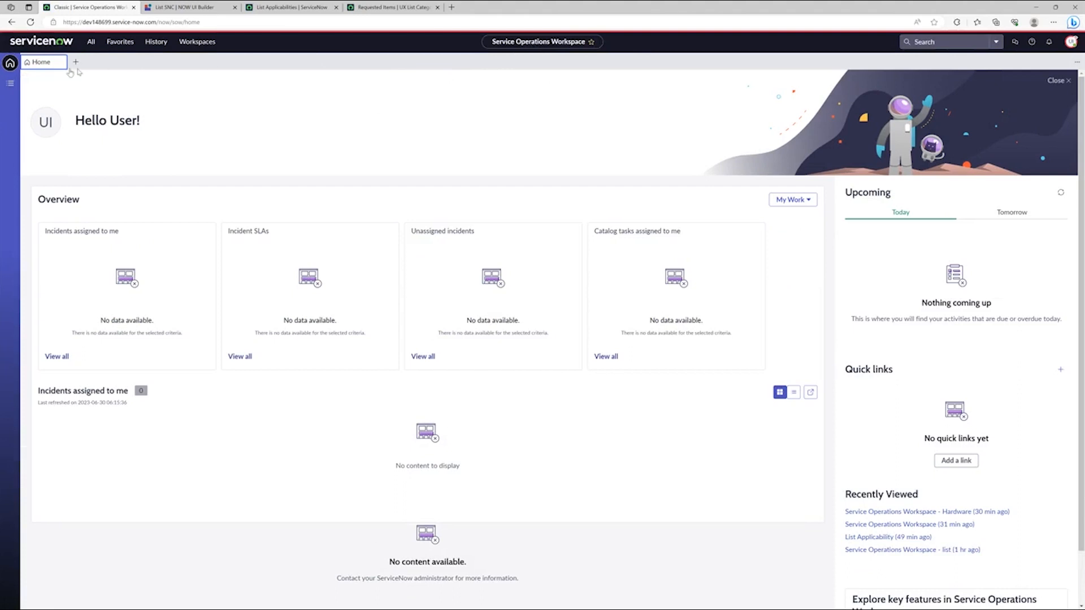
pyautogui.click(10, 85)
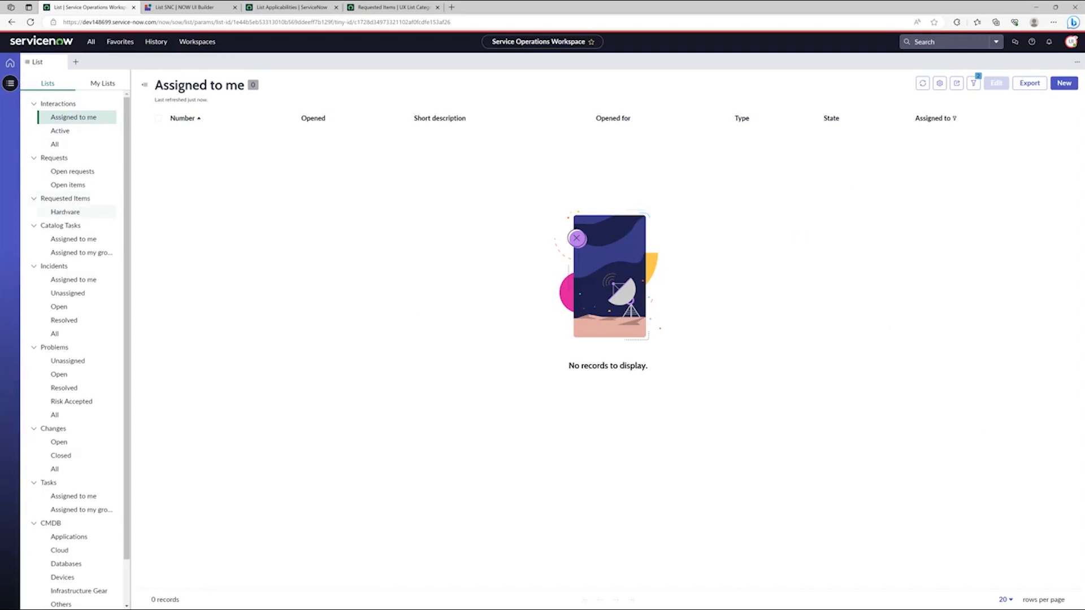
pyautogui.click(65, 212)
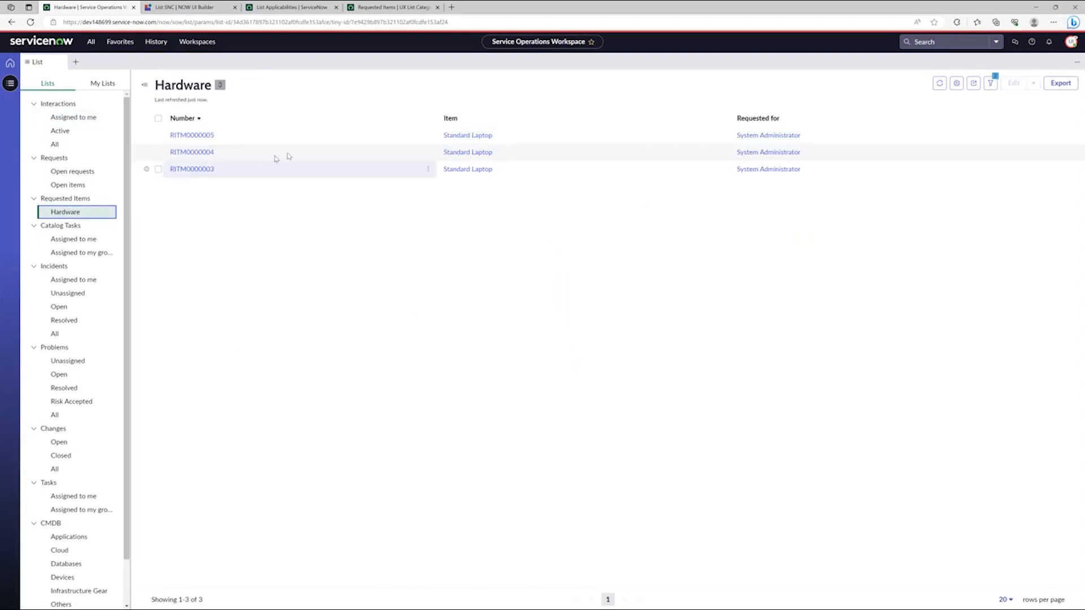